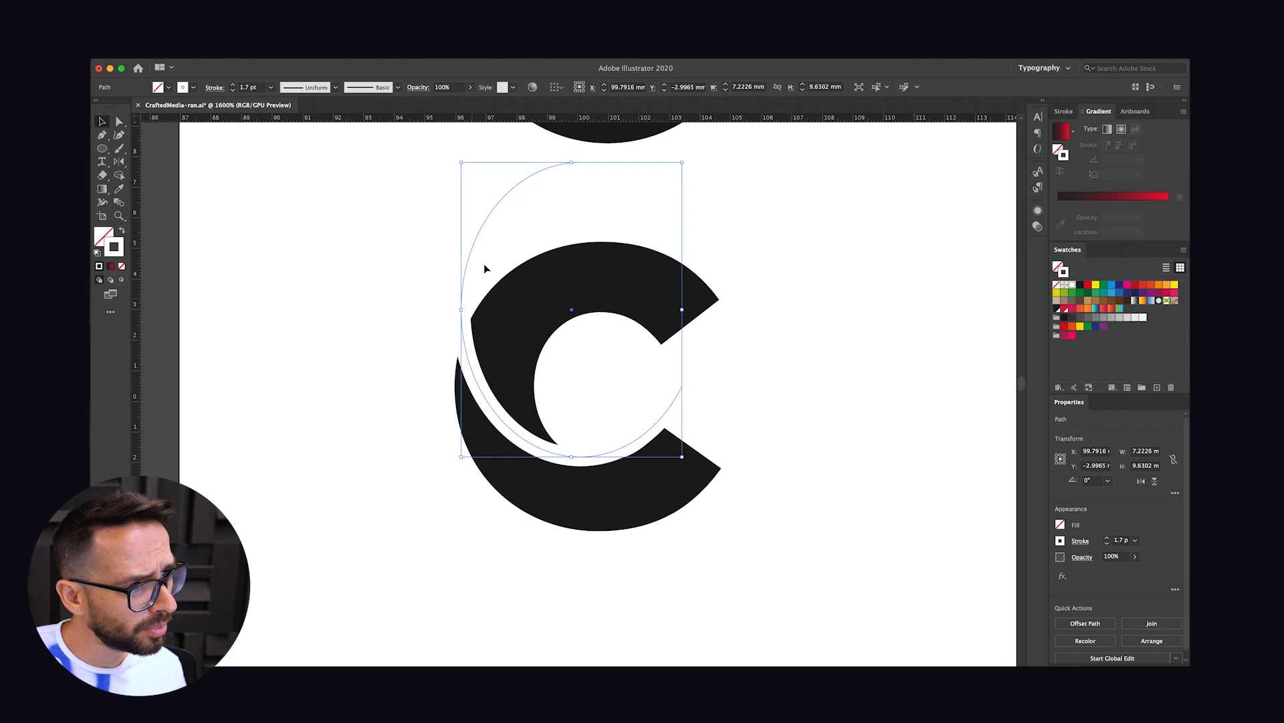
Narrow the white cutting arc over the lower C from its left edge to about 6.8 mm wide
left_click(445, 326)
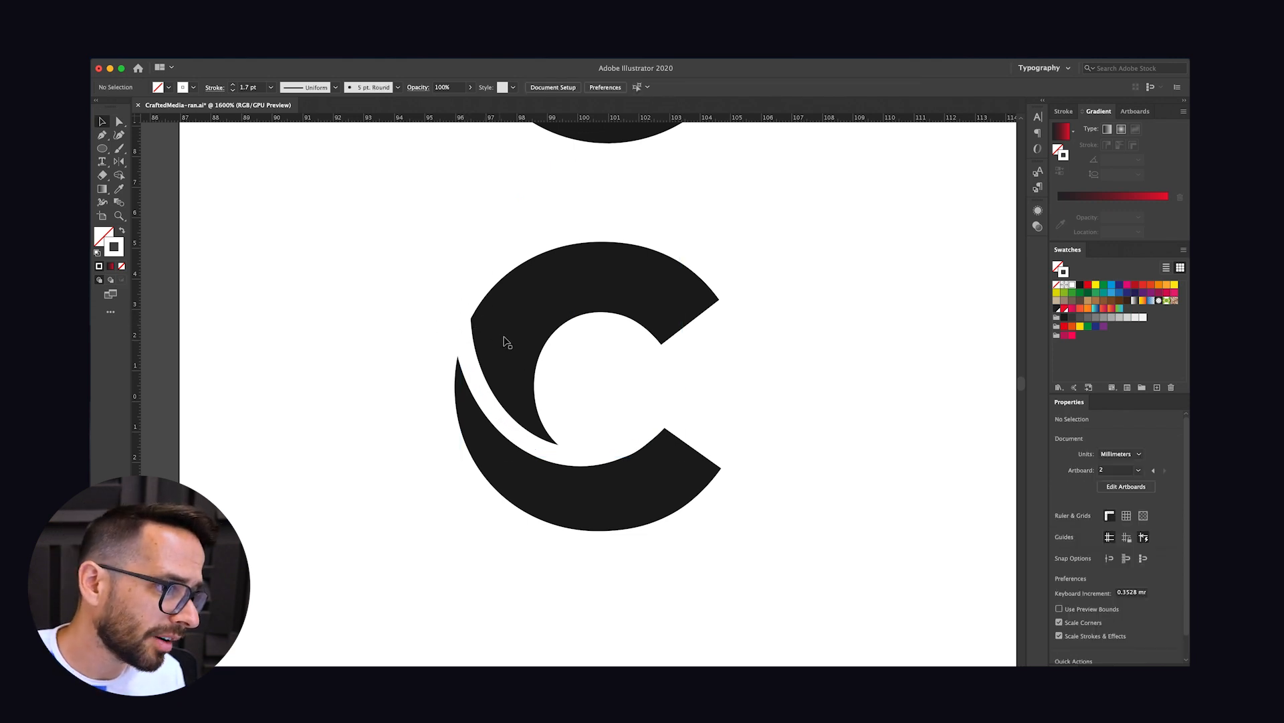
scroll(542, 335, "up", 4)
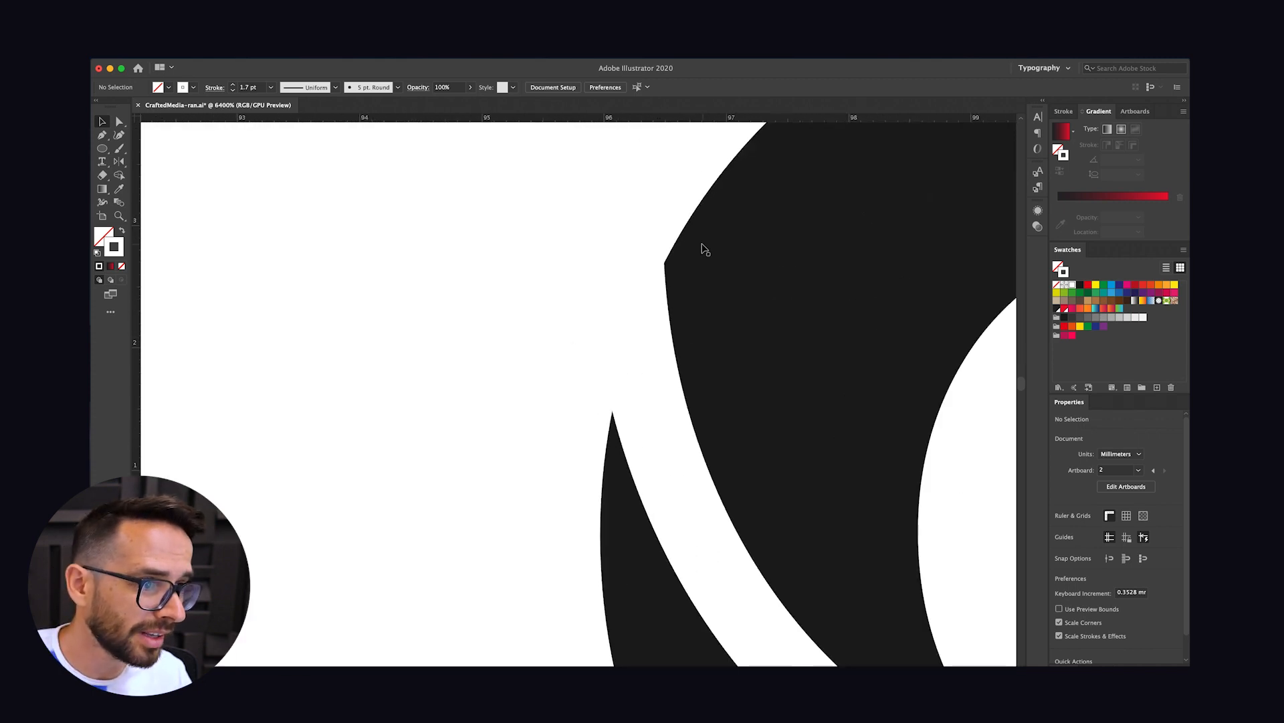
scroll(662, 294, "down", 5)
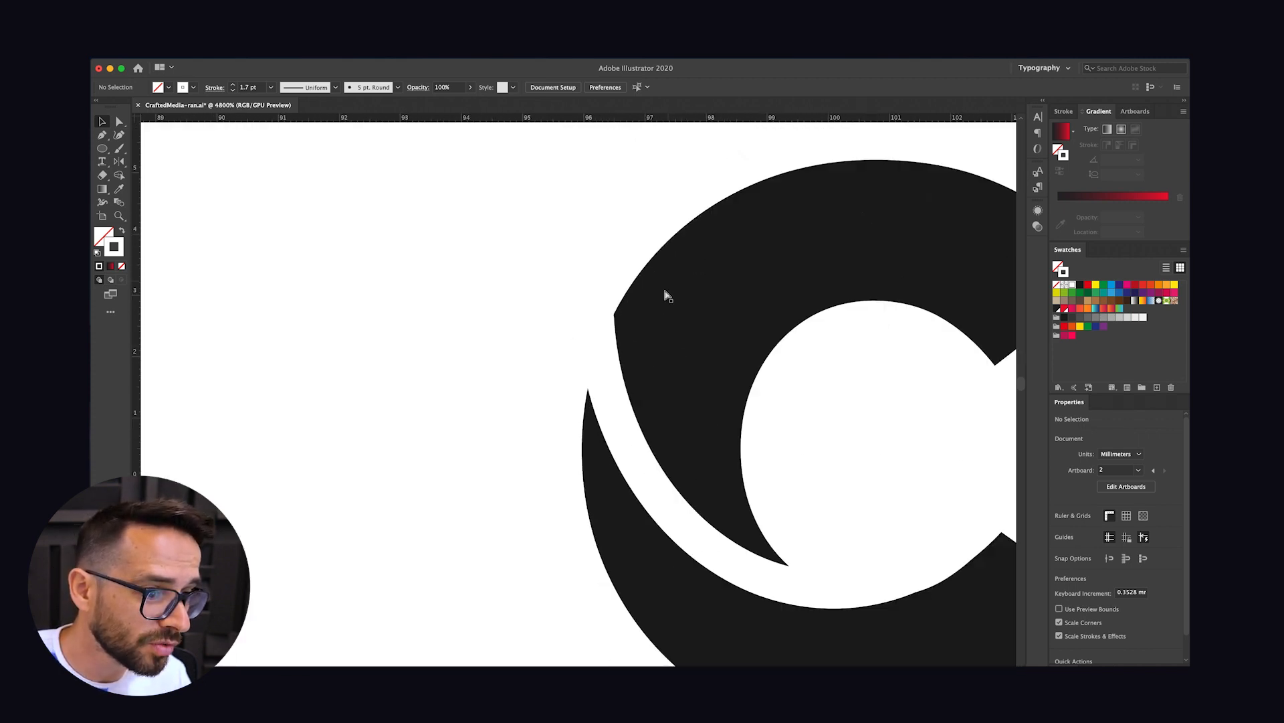
scroll(546, 358, "up", 3)
scroll(546, 358, "right", 3)
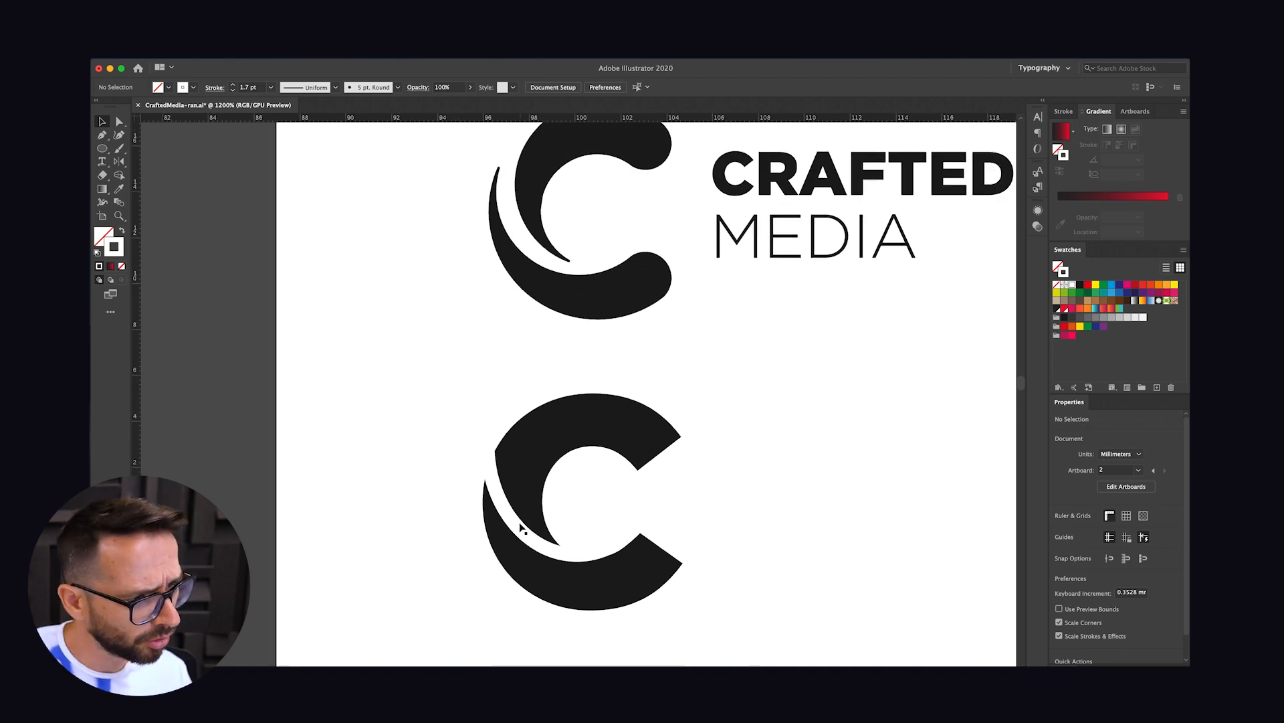
left_click(507, 503)
left_click_drag(488, 444, 484, 451)
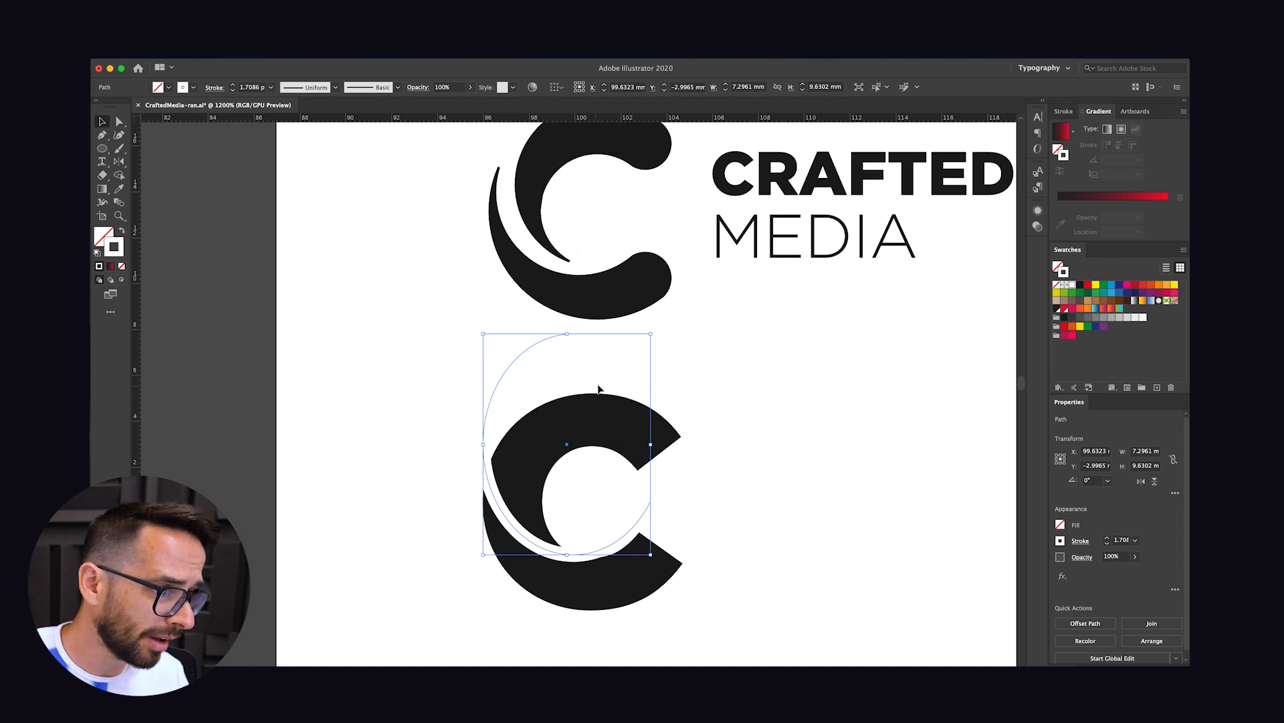
left_click_drag(484, 443, 495, 447)
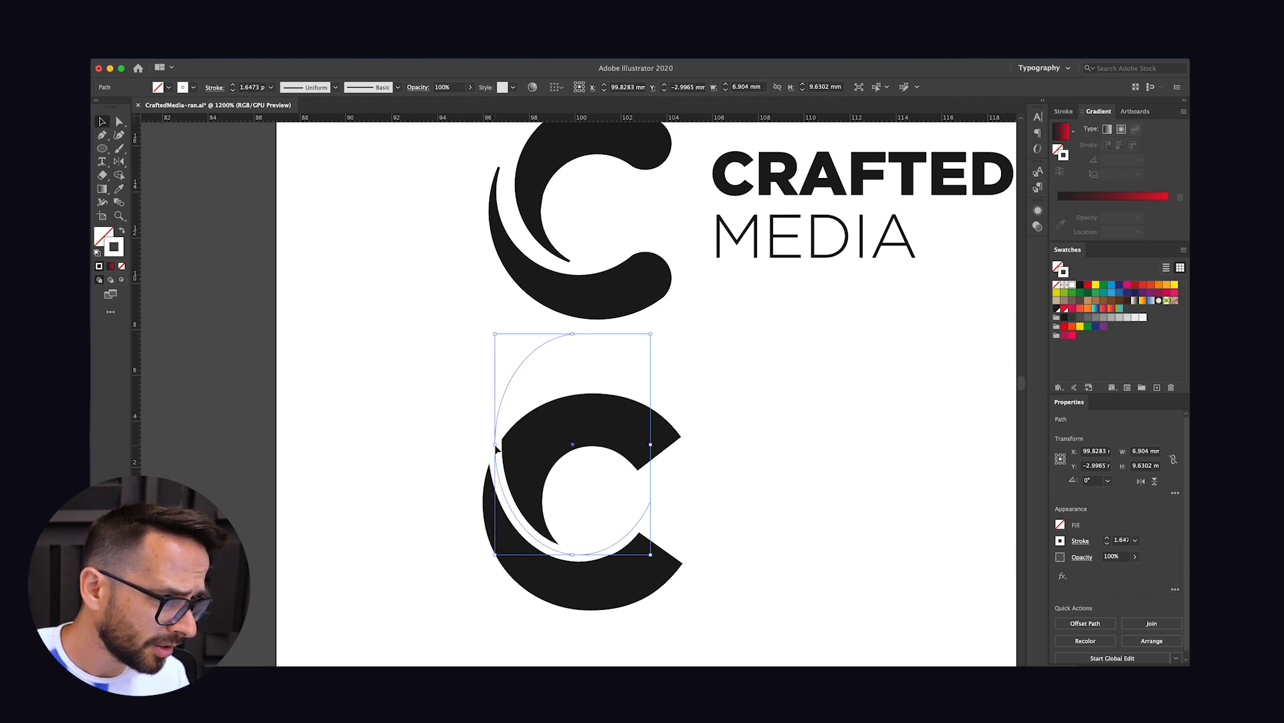
left_click(390, 464)
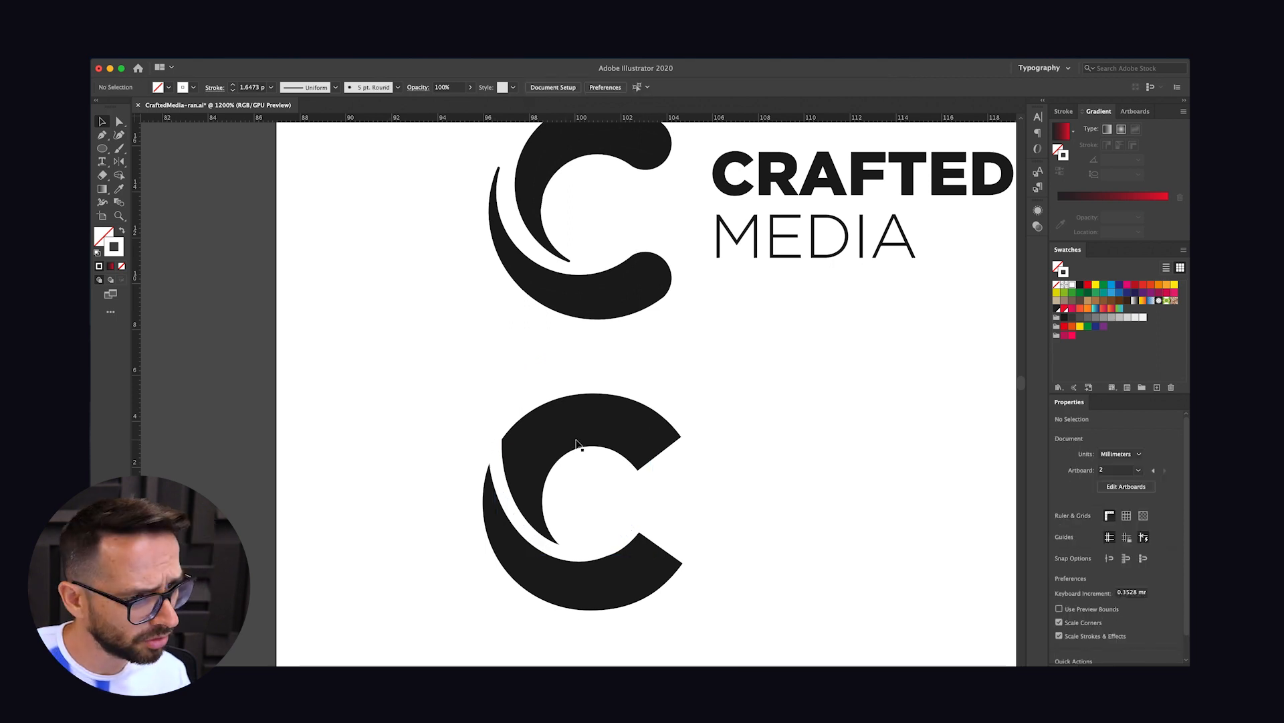
Expand the fill and stroke of the white cutting arc over the lower C into a filled shape
left_click(574, 556)
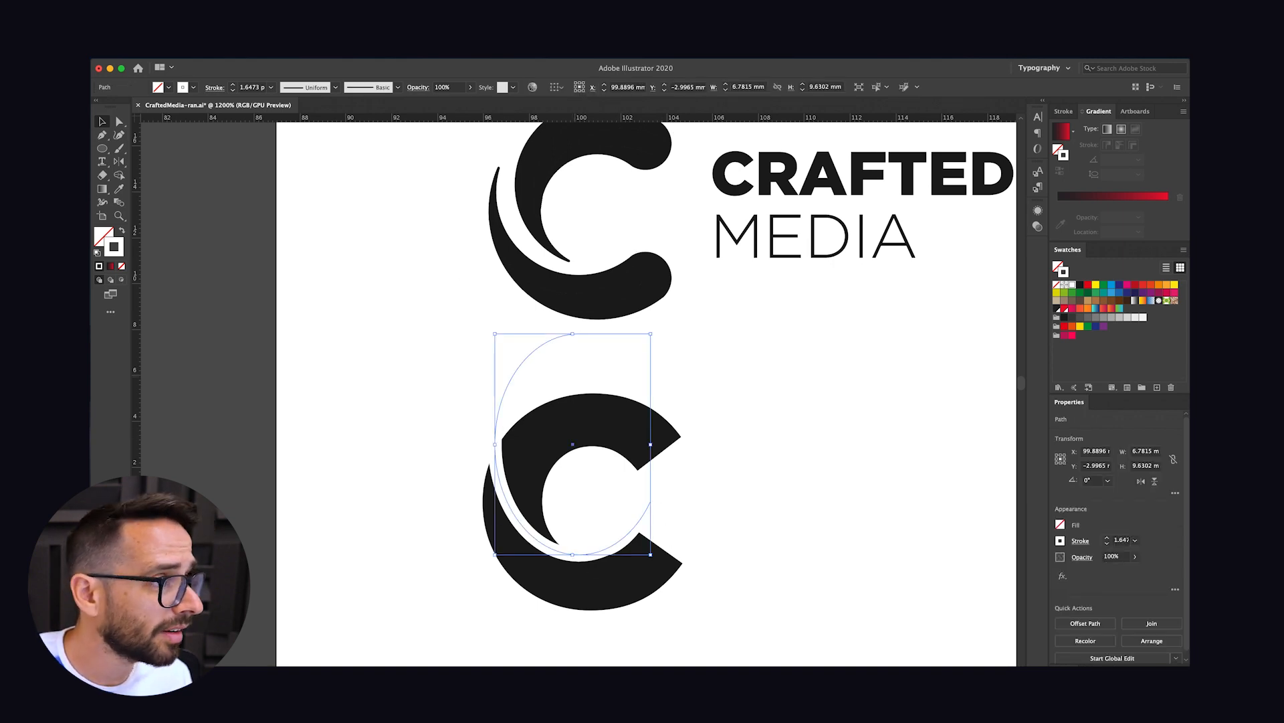
left_click(231, 52)
mouse_move(205, 52)
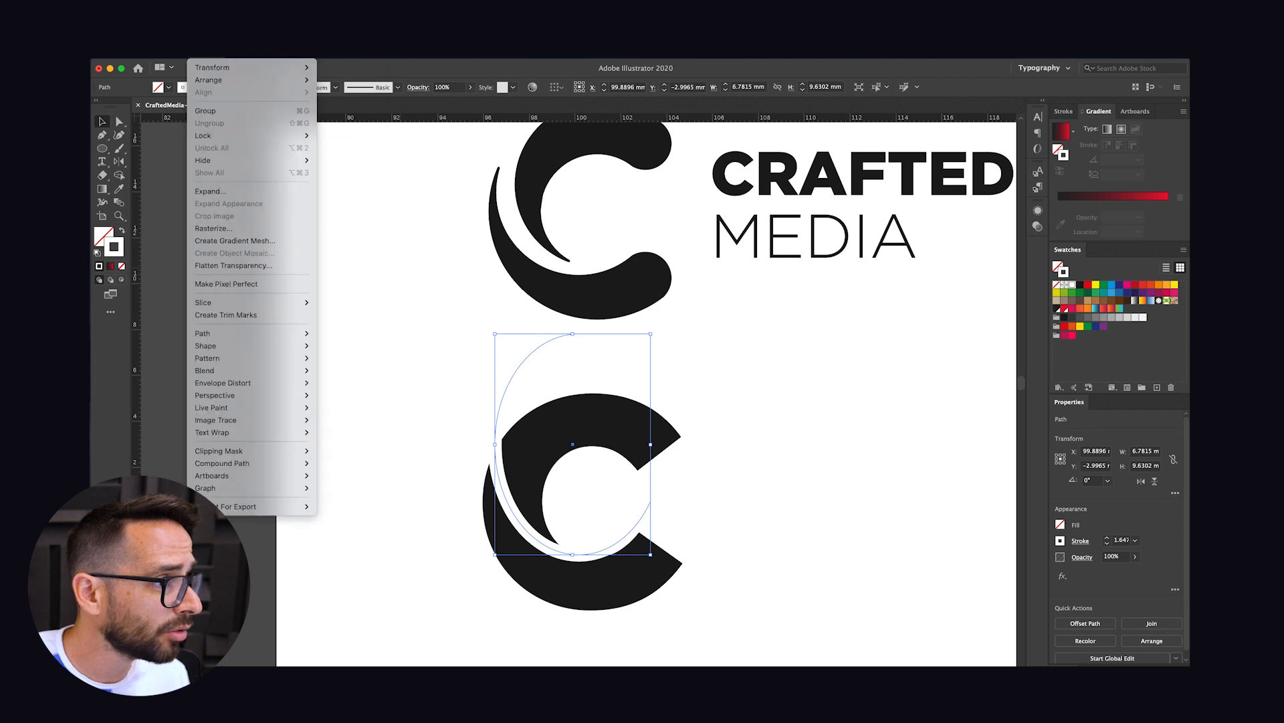
left_click(227, 192)
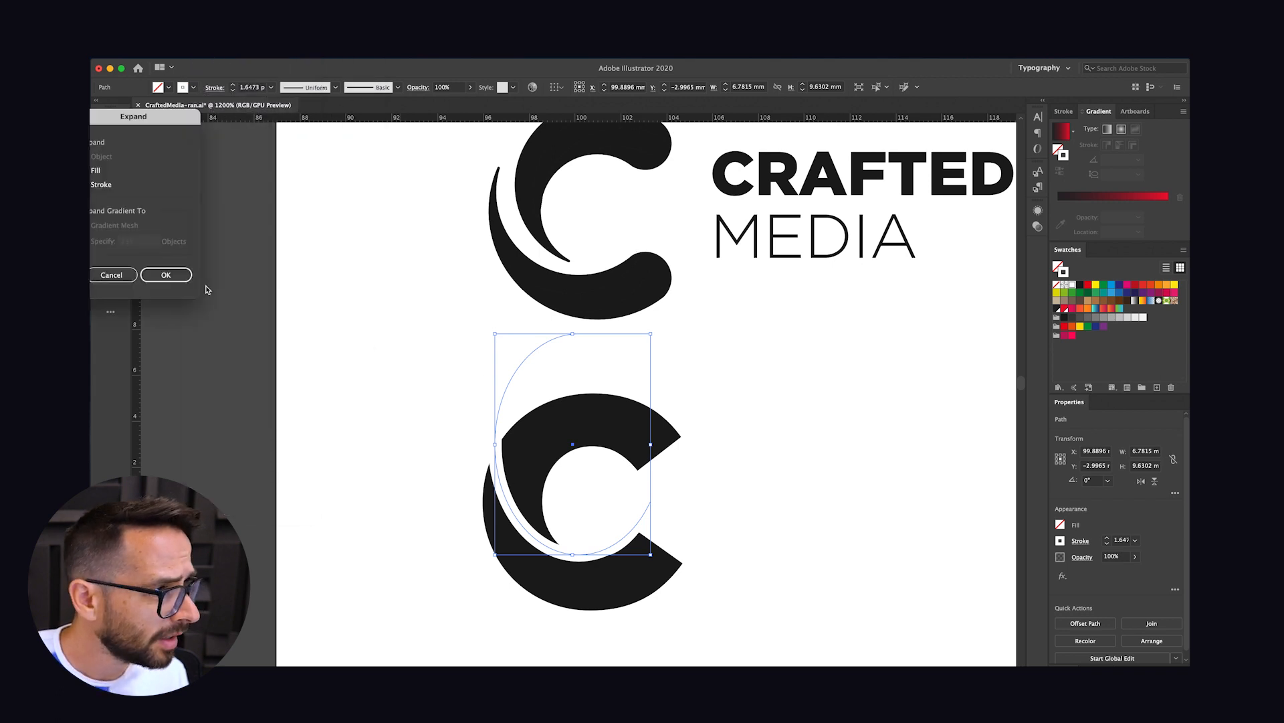
left_click(169, 275)
left_click_drag(603, 550, 604, 551)
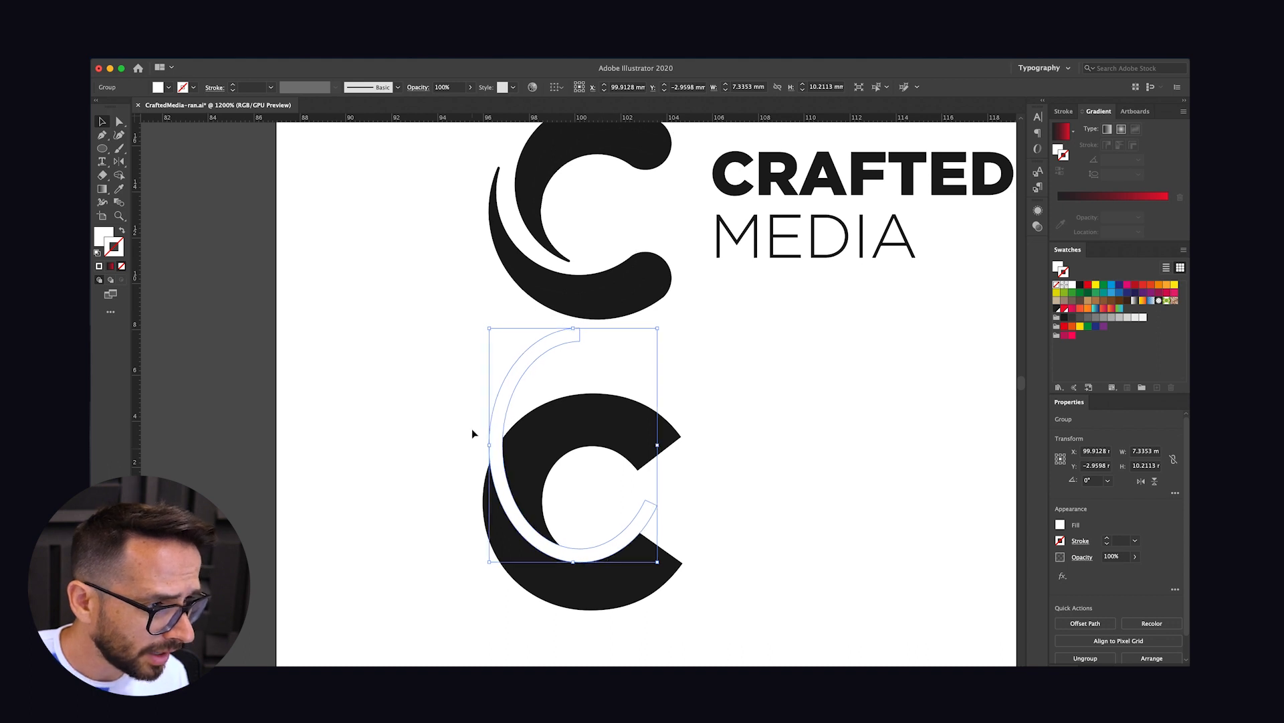
Subtract the expanded white arc from the black lower C with the Minus Front pathfinder operation
left_click(622, 600, "shift")
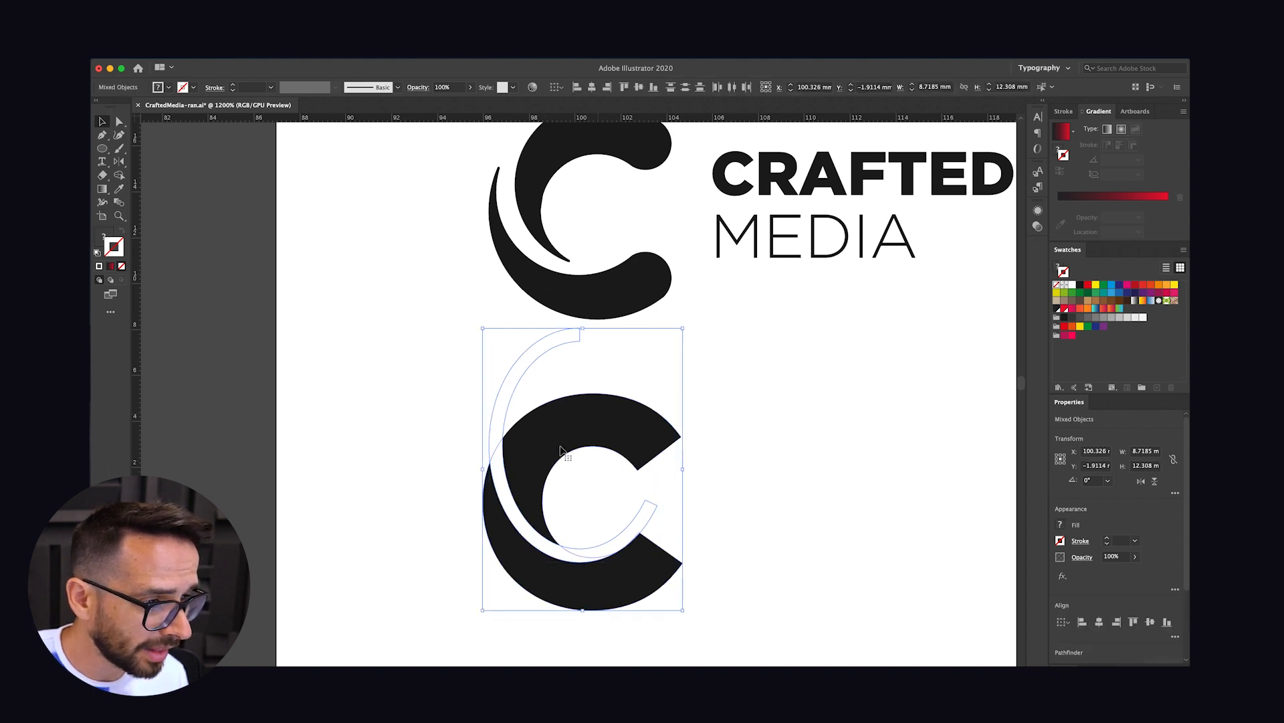
scroll(1064, 616, "down", 3)
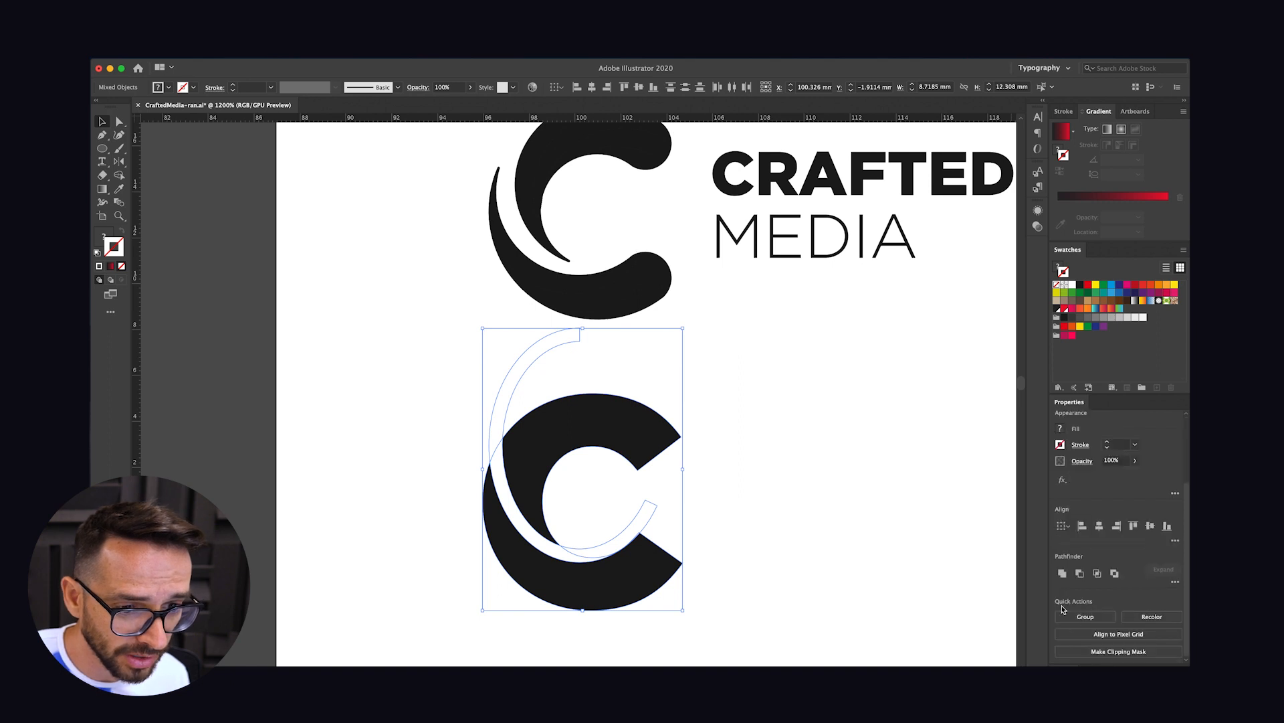
left_click(1080, 573)
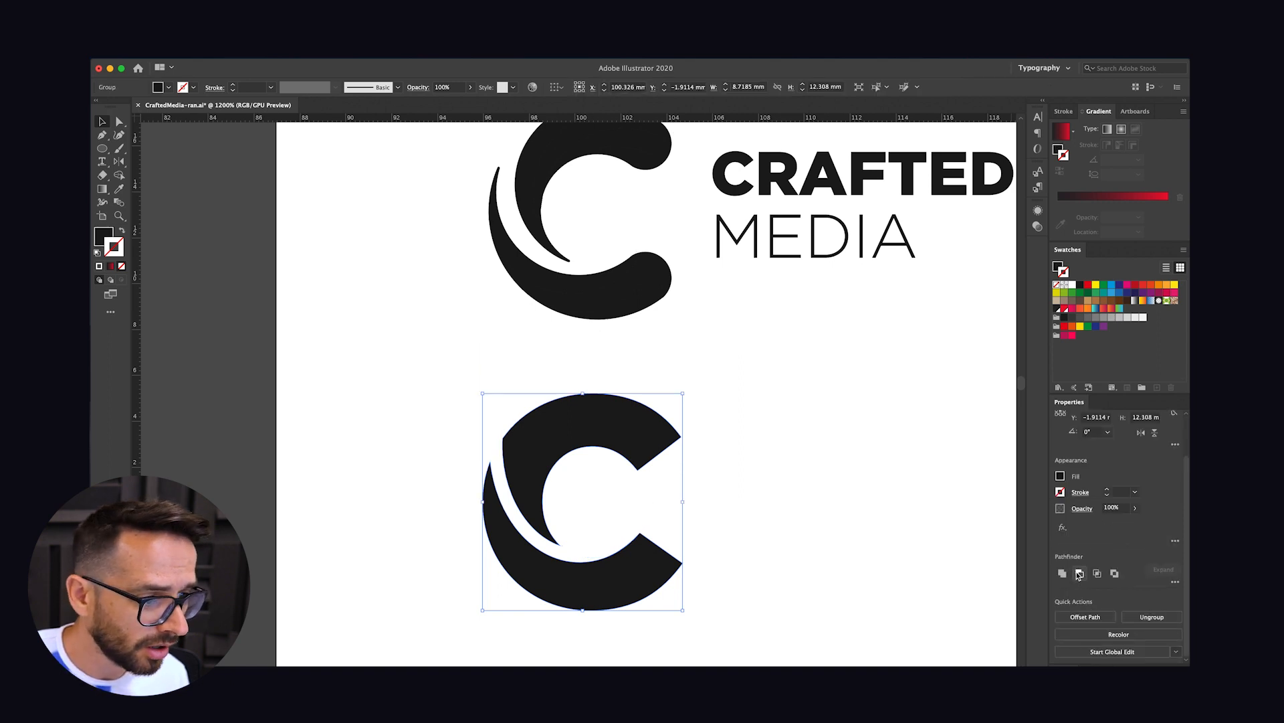
left_click(765, 408)
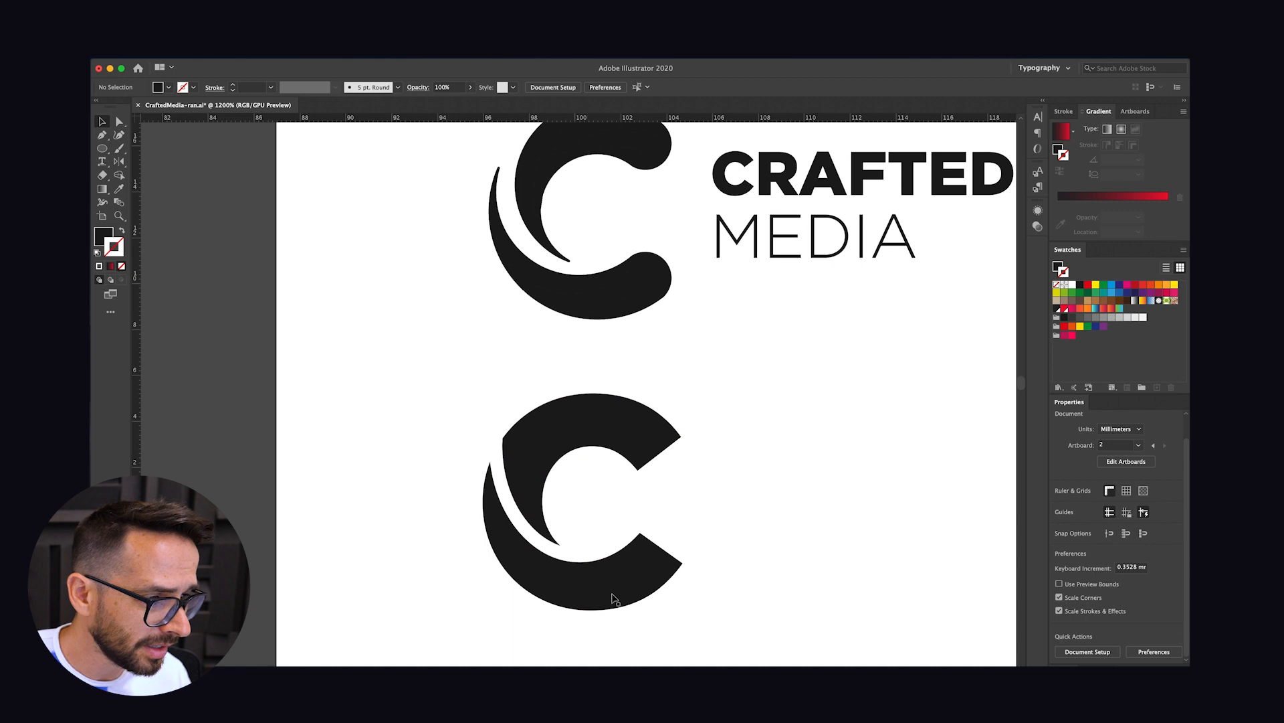
Examine the lower C's cut paths in outline view, especially the upper piece's left corner
left_click(529, 457)
key("super+y")
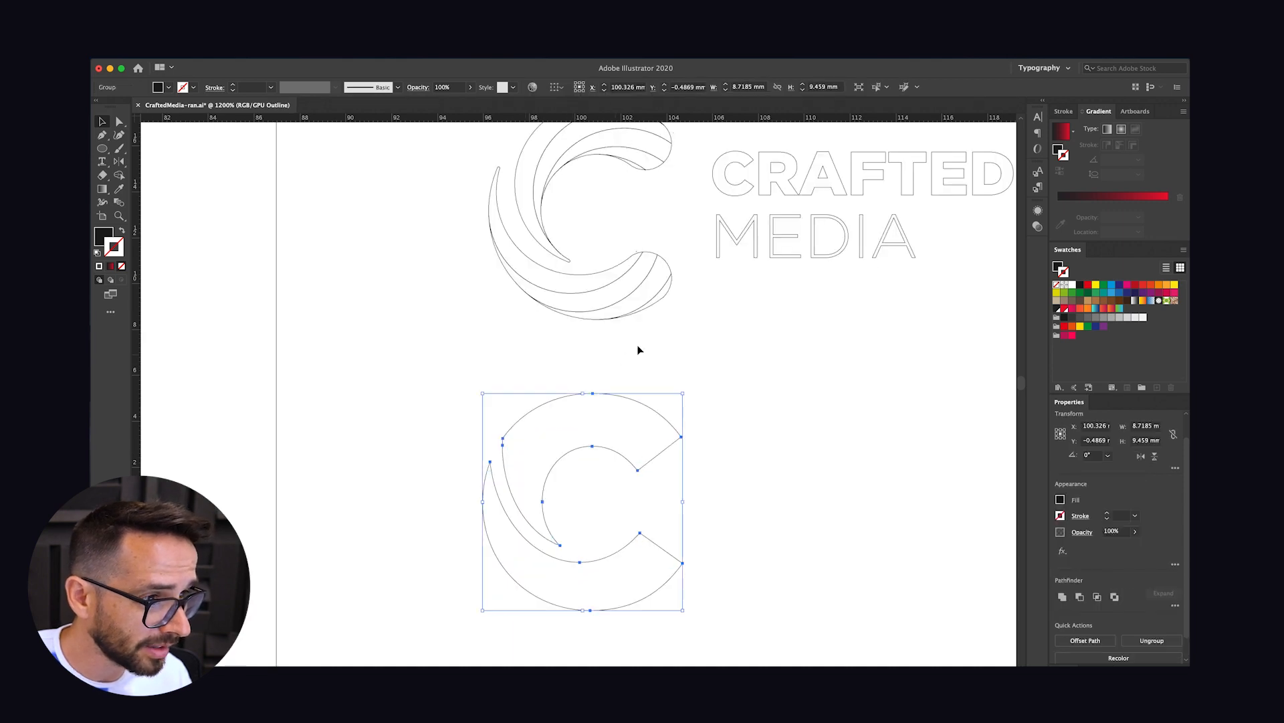
left_click(524, 436)
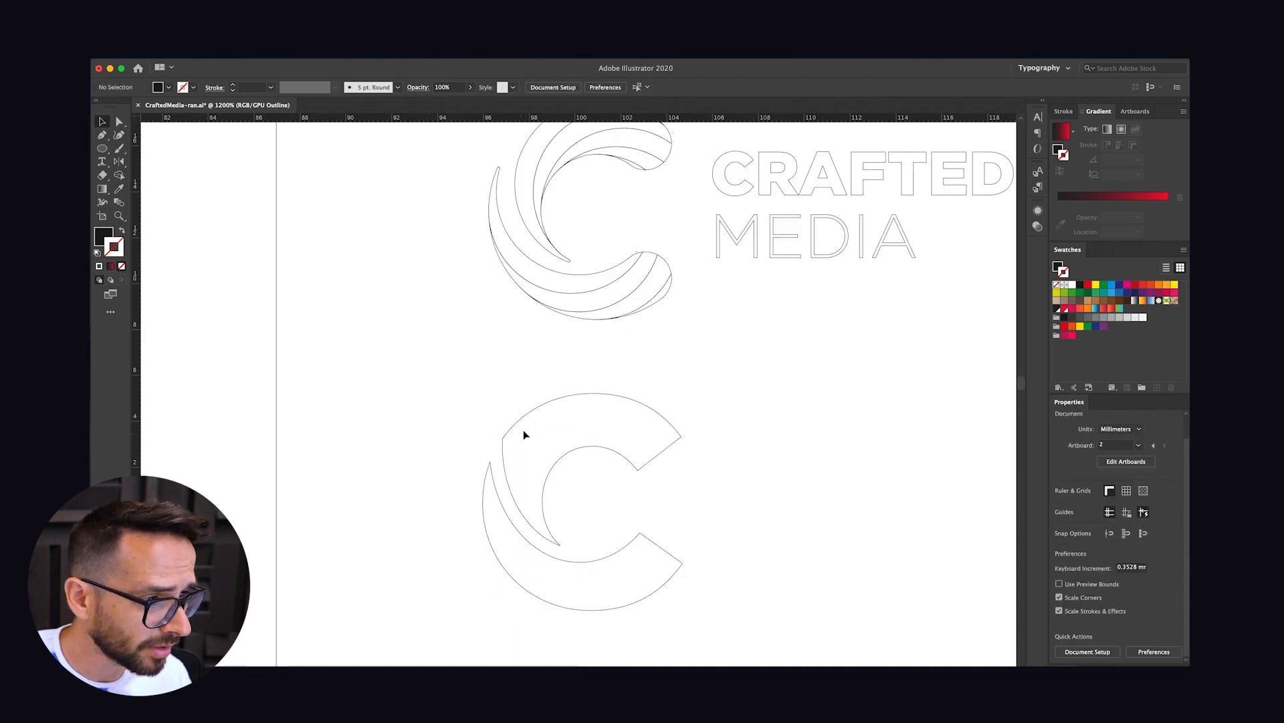
left_click_drag(447, 442, 551, 435)
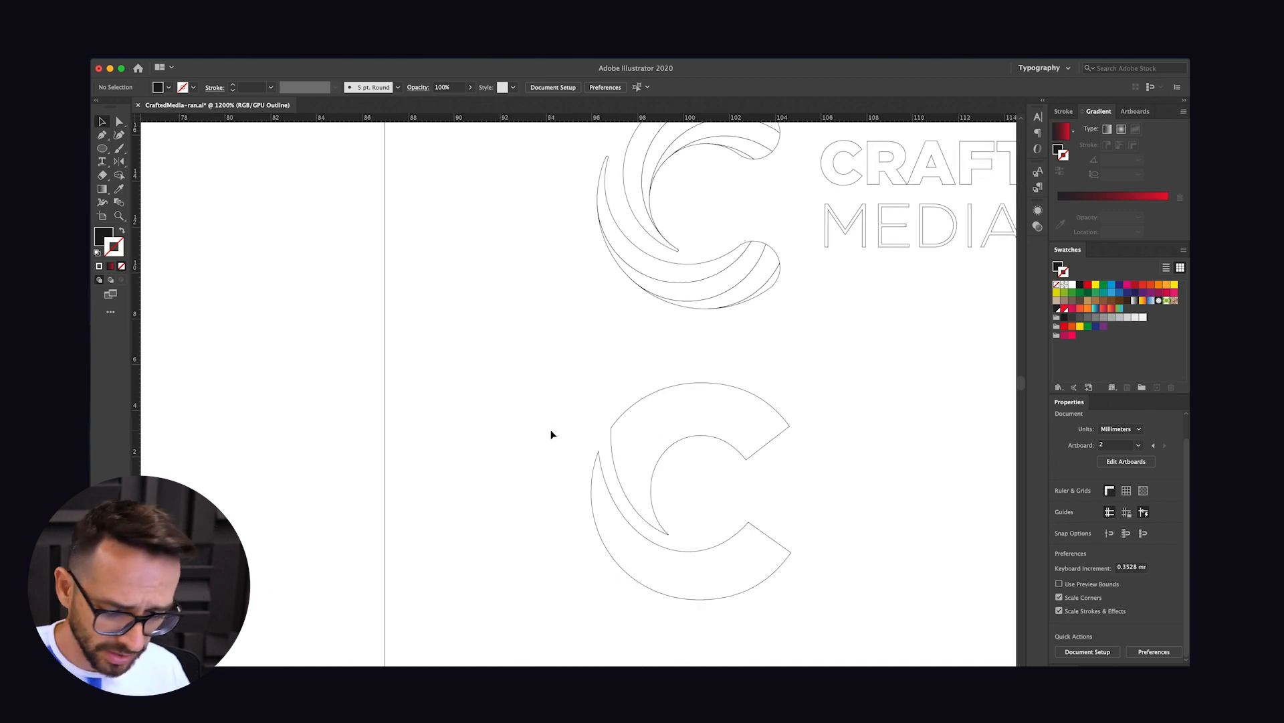
scroll(552, 435, "up", 10)
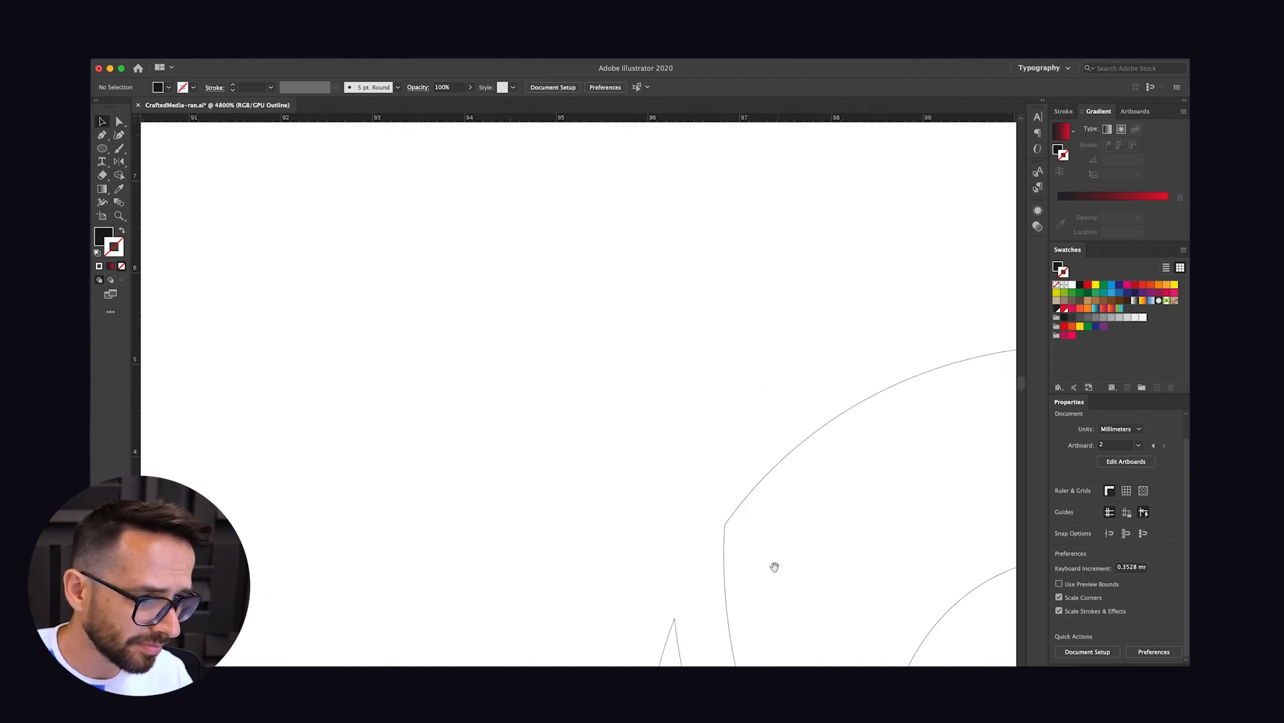
scroll(662, 425, "up", 3)
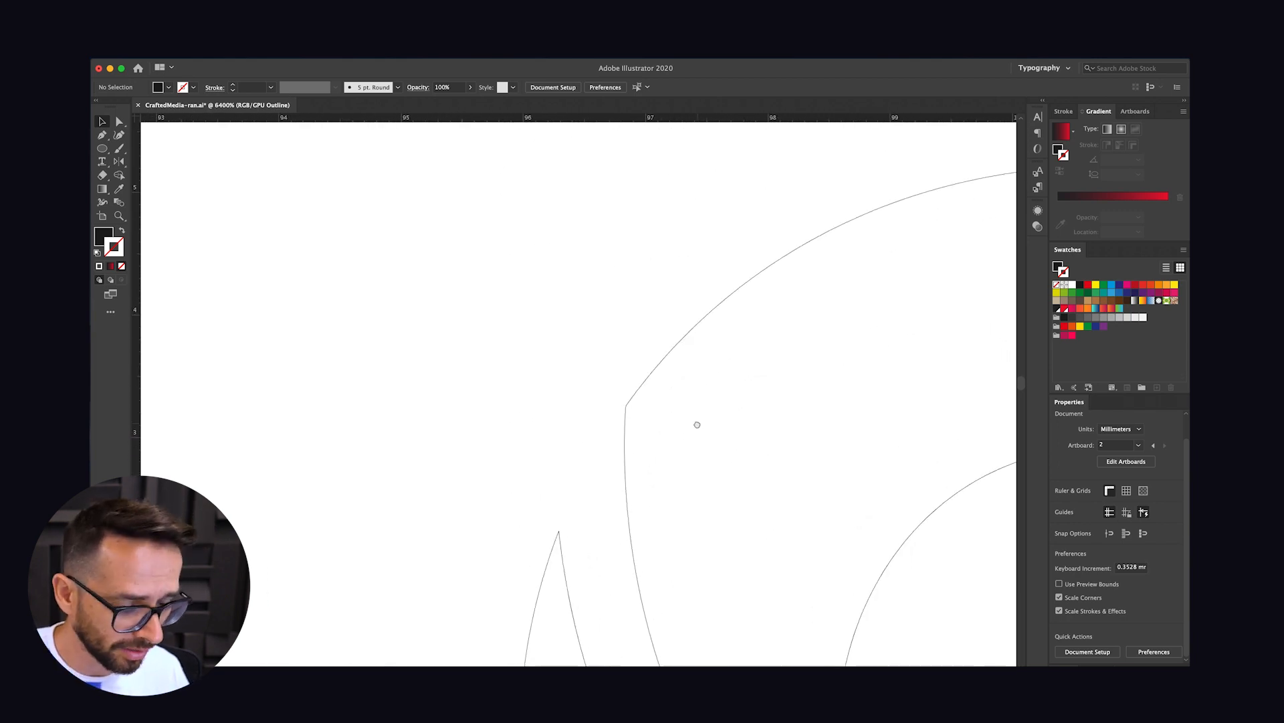
key("super+y")
Delete the extra anchor point at the left corner of the lower C's upper piece
left_click(634, 406)
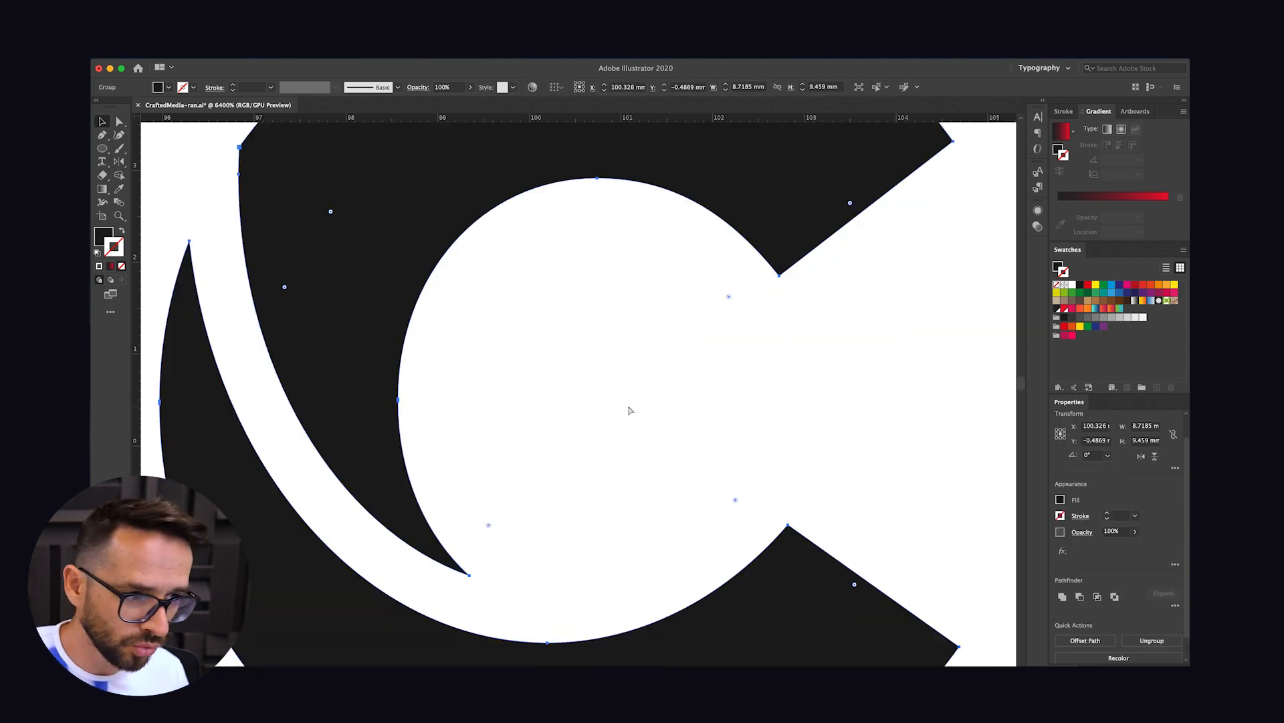
key("super+minus")
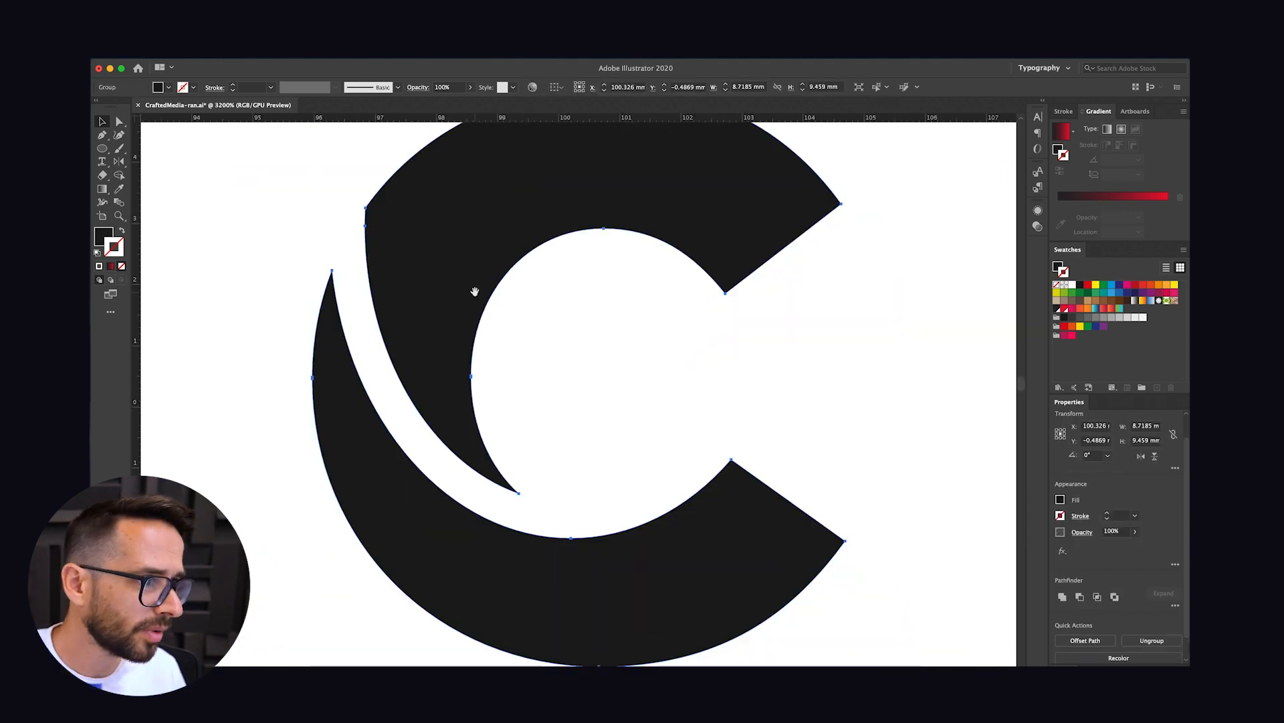
left_click_drag(475, 290, 630, 431)
key("a")
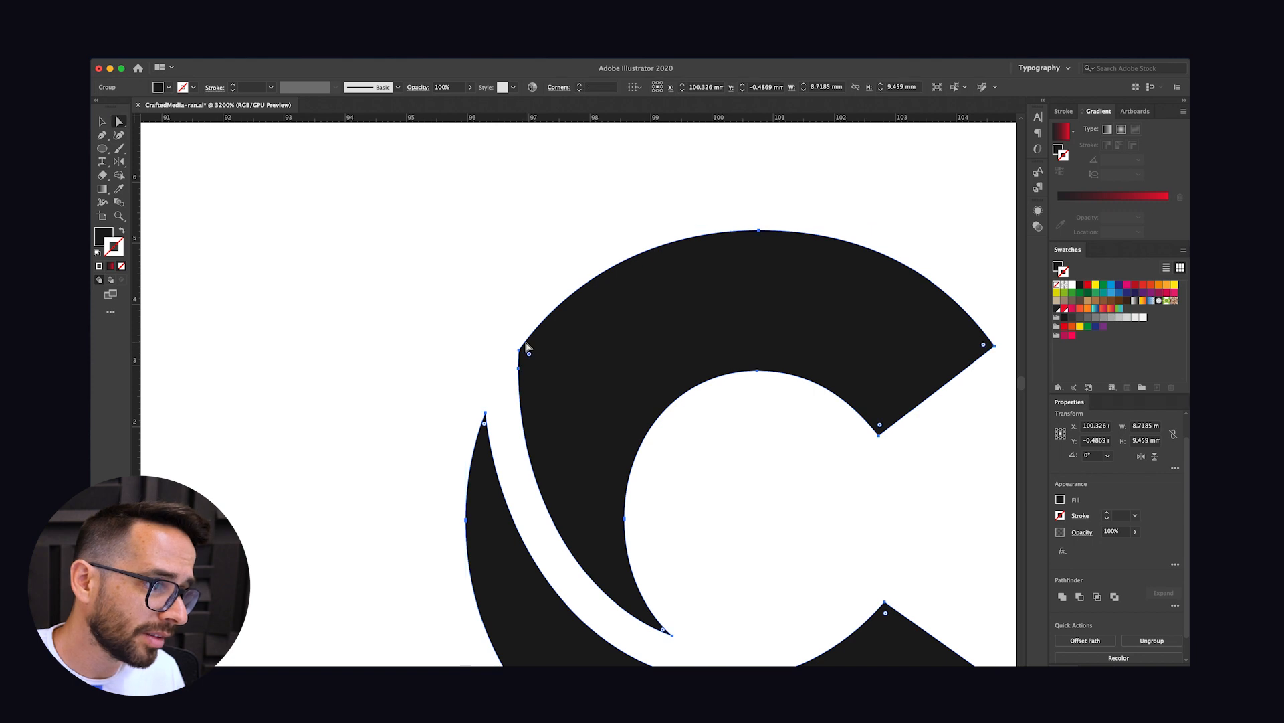
left_click(523, 352)
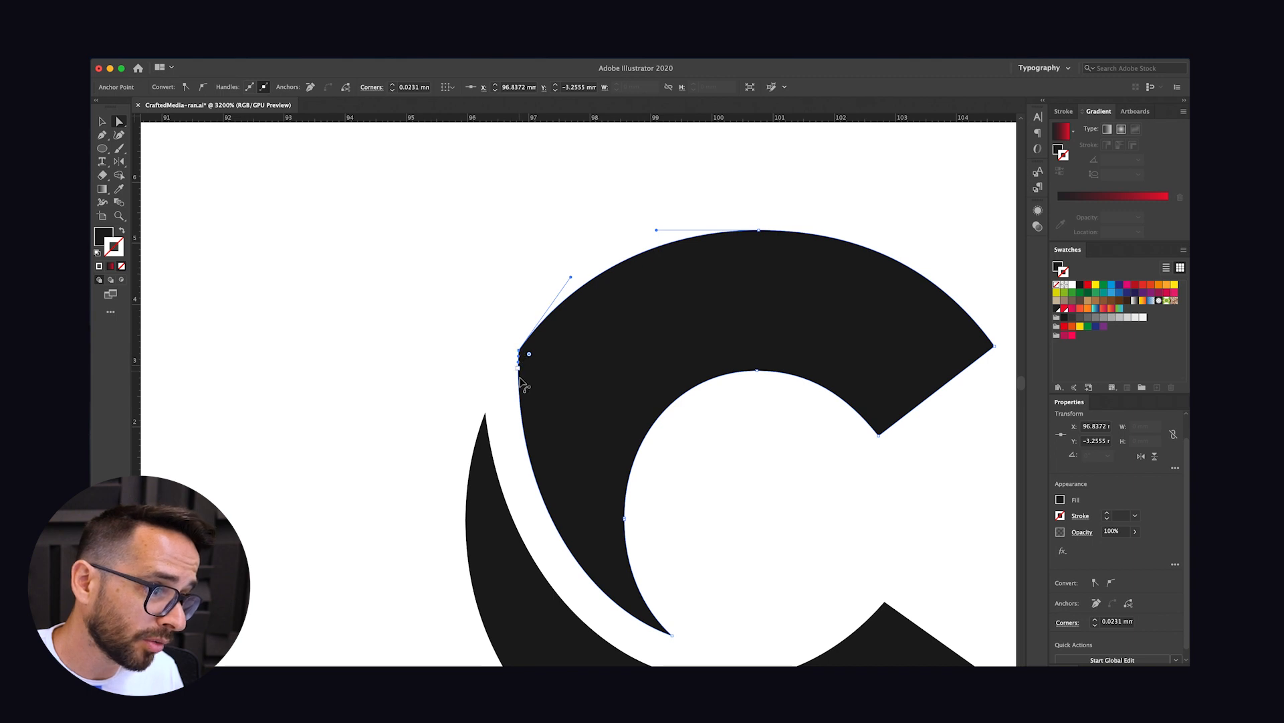
key("p")
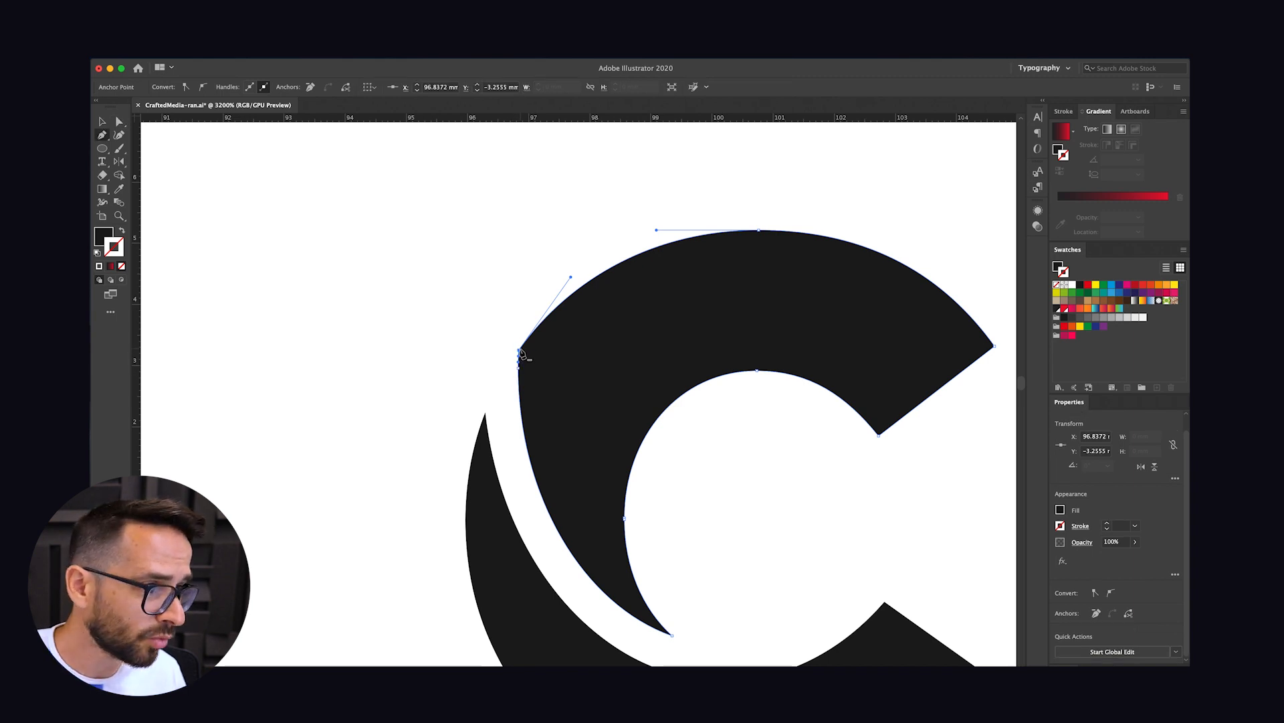
left_click(522, 353)
Extend the upper handle of the upper piece's left anchor straight up to round off the corner
key("a")
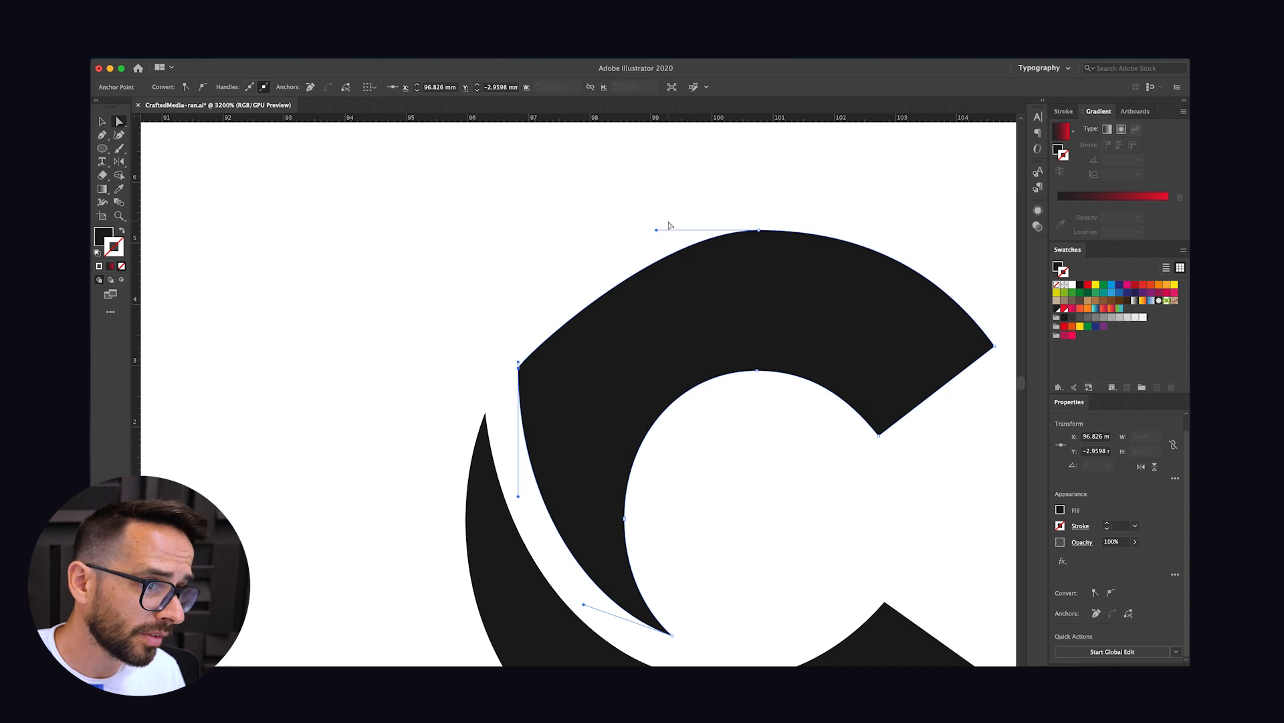
left_click_drag(521, 343, 524, 317)
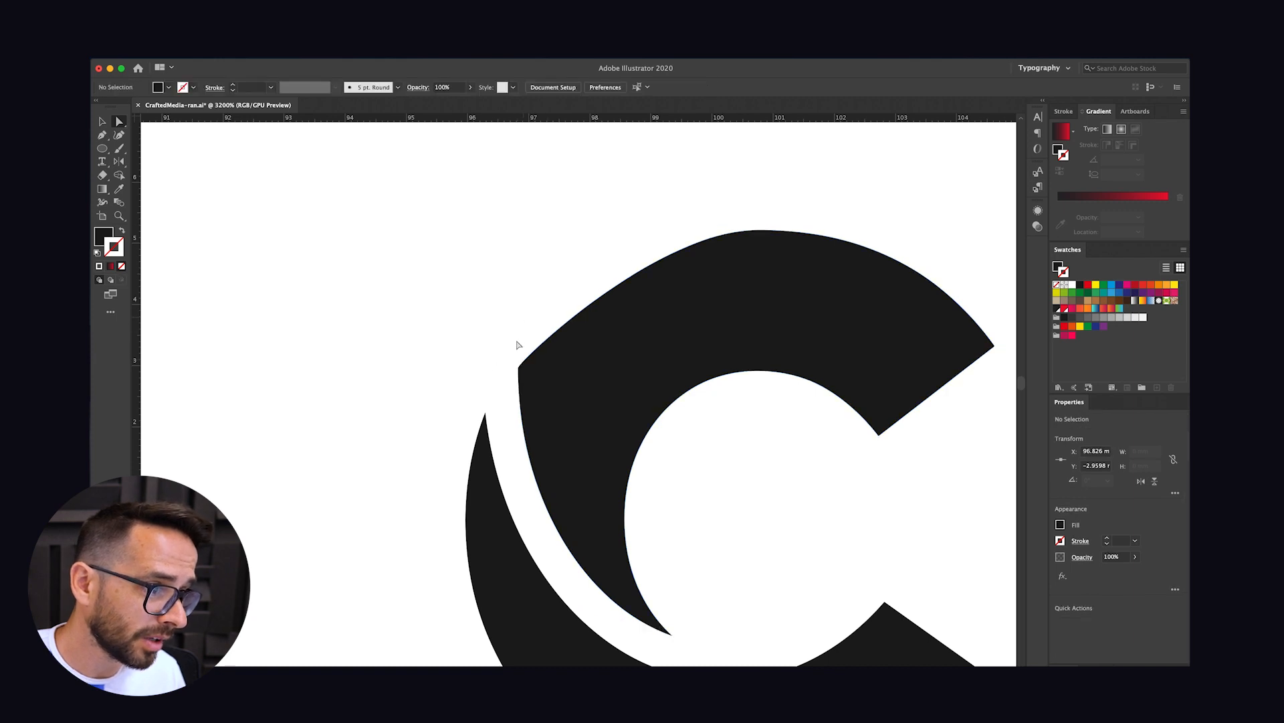
left_click(519, 367)
left_click_drag(518, 362, 519, 304)
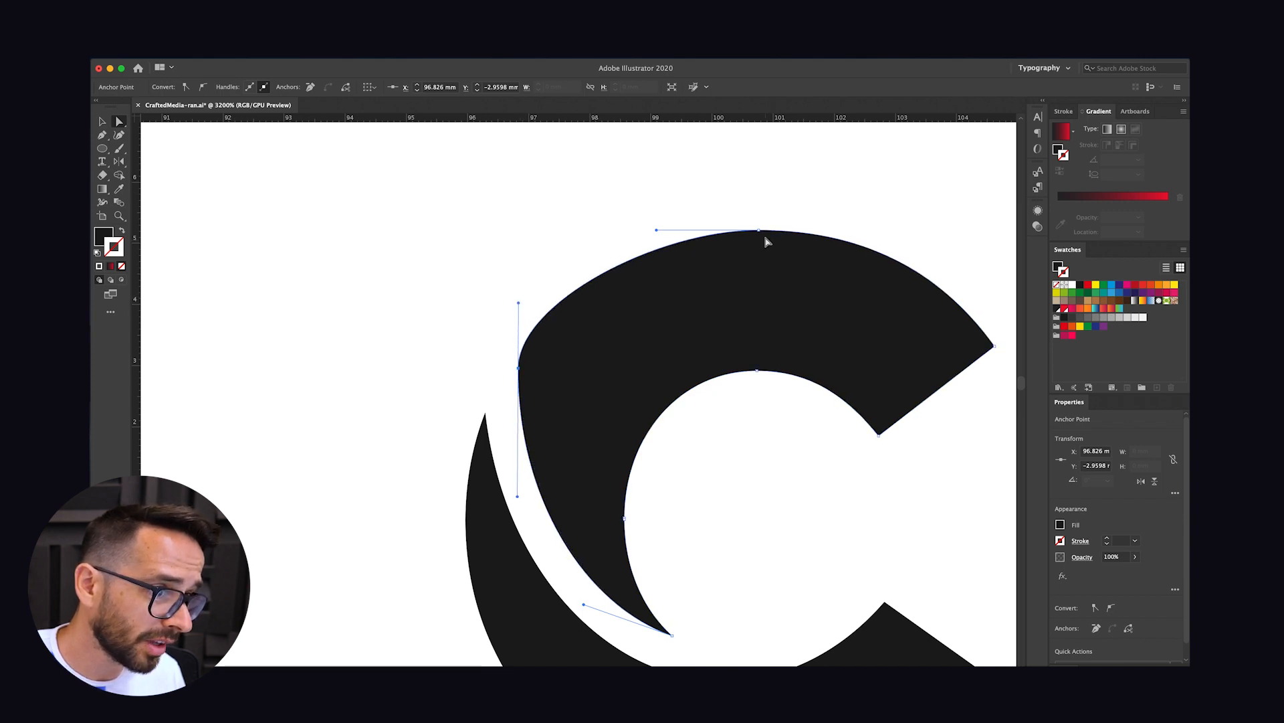
left_click(440, 360)
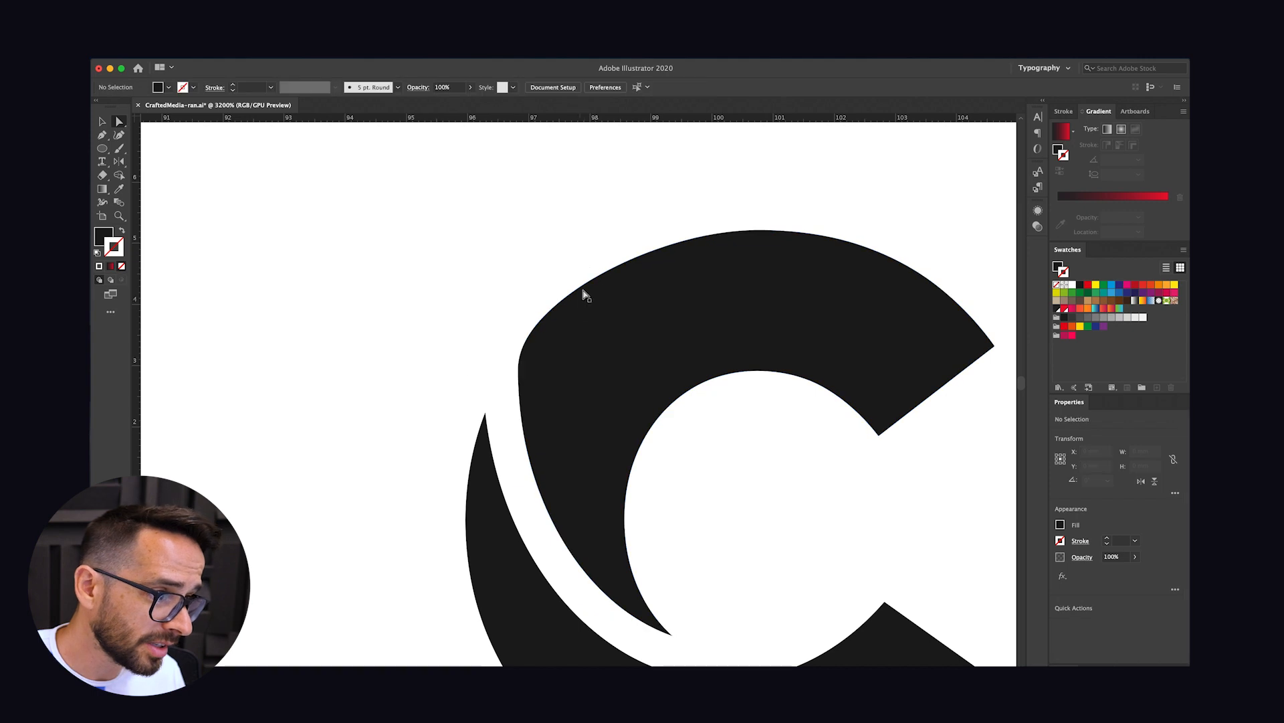
Adjust the upper piece's left anchor position and tilt its lengthened upper handle slightly inward to smooth the curve
left_click(518, 371)
left_click_drag(520, 379, 520, 381)
left_click_drag(520, 312, 526, 287)
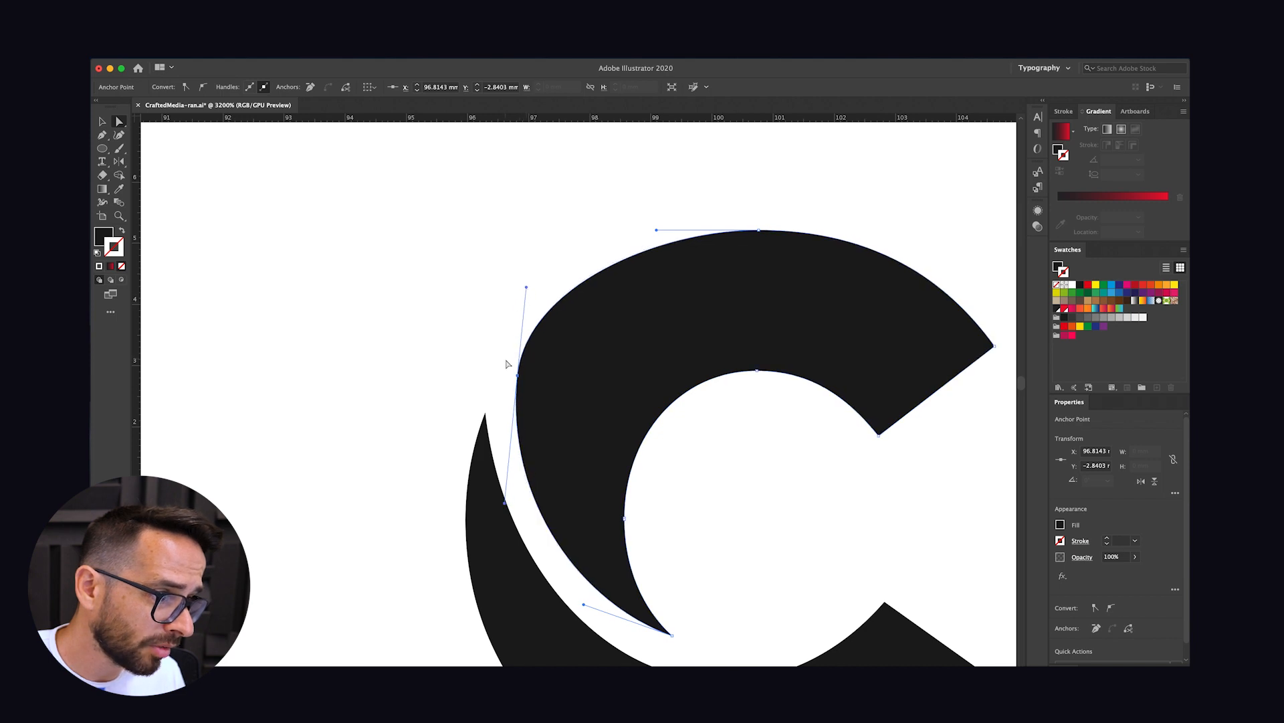
left_click_drag(519, 379, 521, 374)
left_click(459, 361)
Tilt the left anchor's upper handle further inward and nudge the upper piece's top anchor slightly up and left
key("super+minus")
key("super+minus")
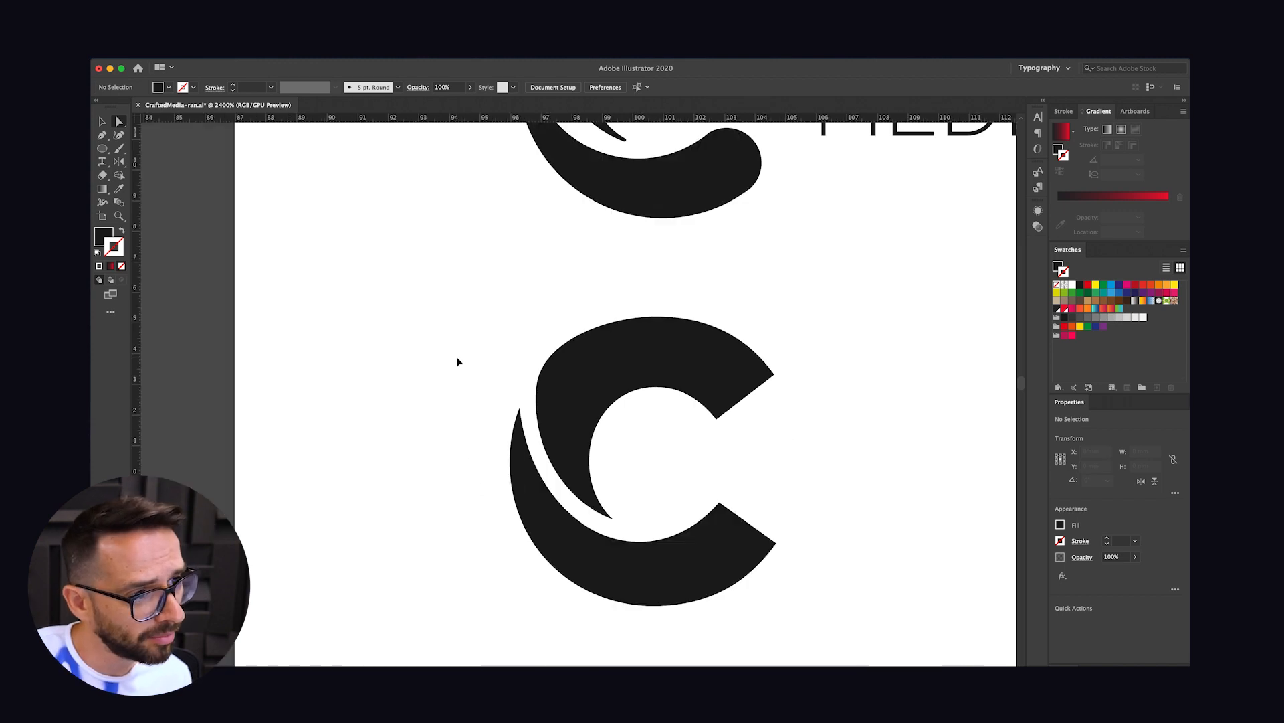
key("super+equal")
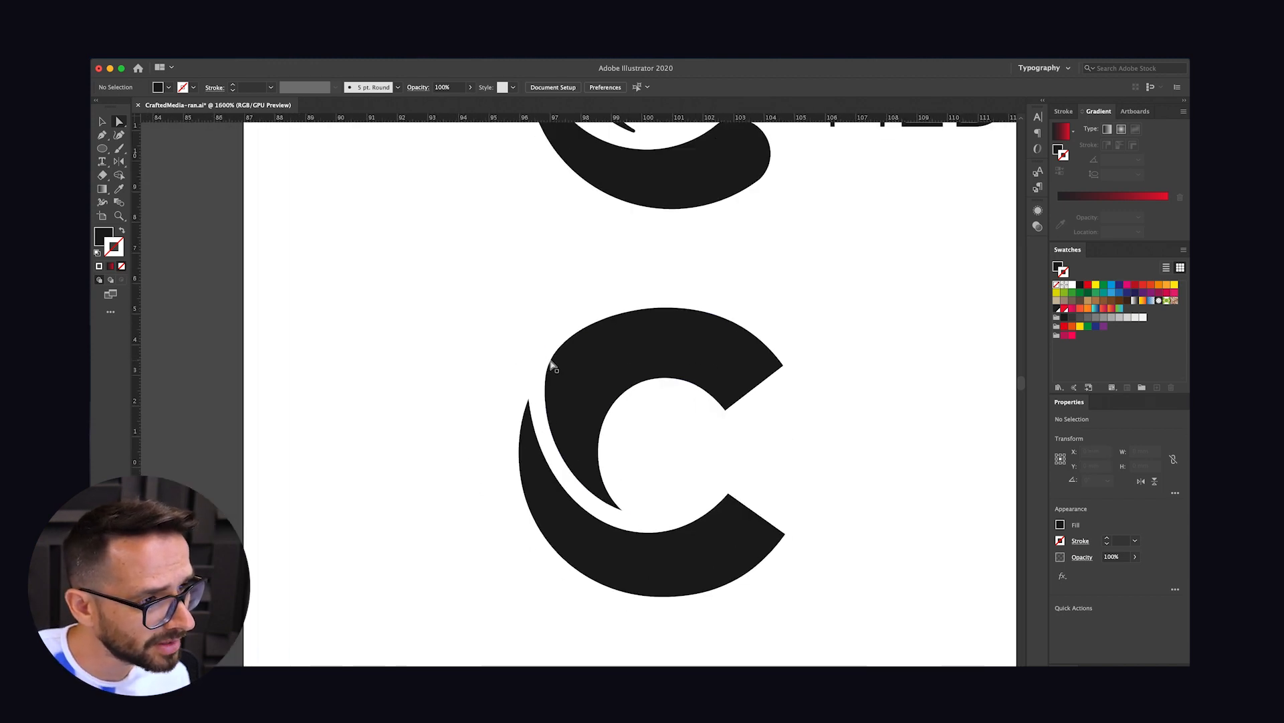
left_click(665, 310)
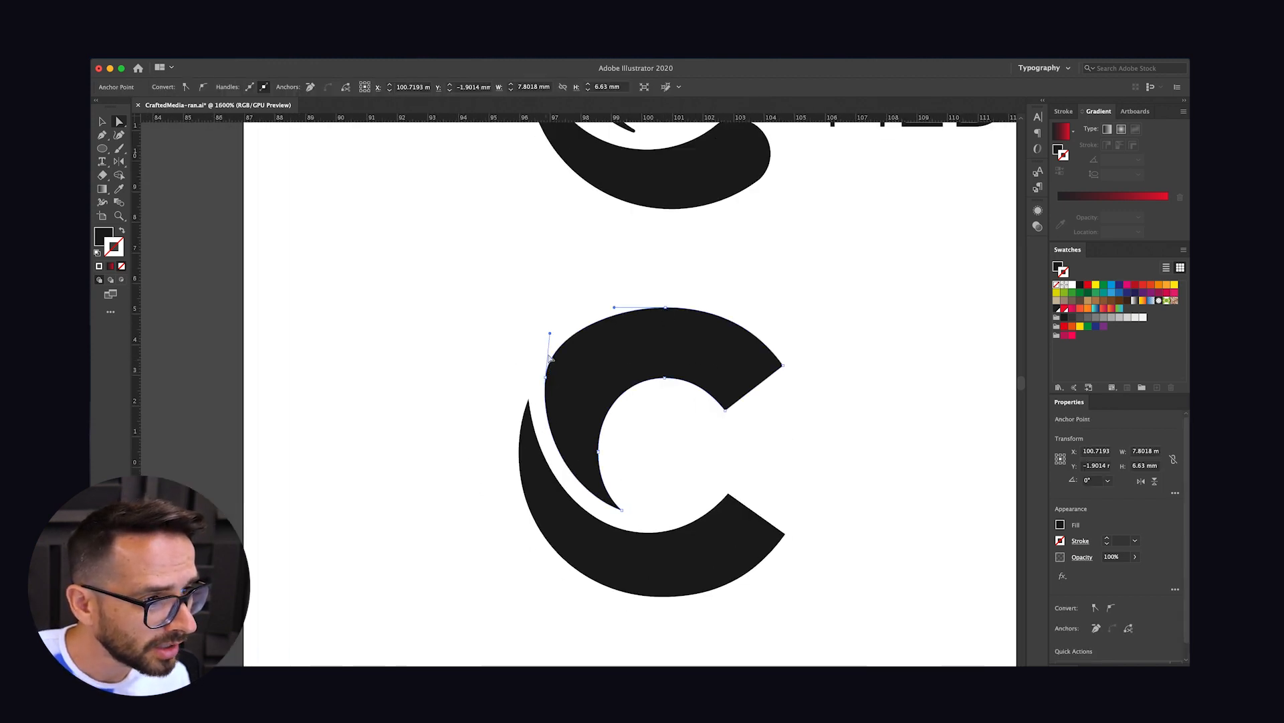
left_click(555, 331)
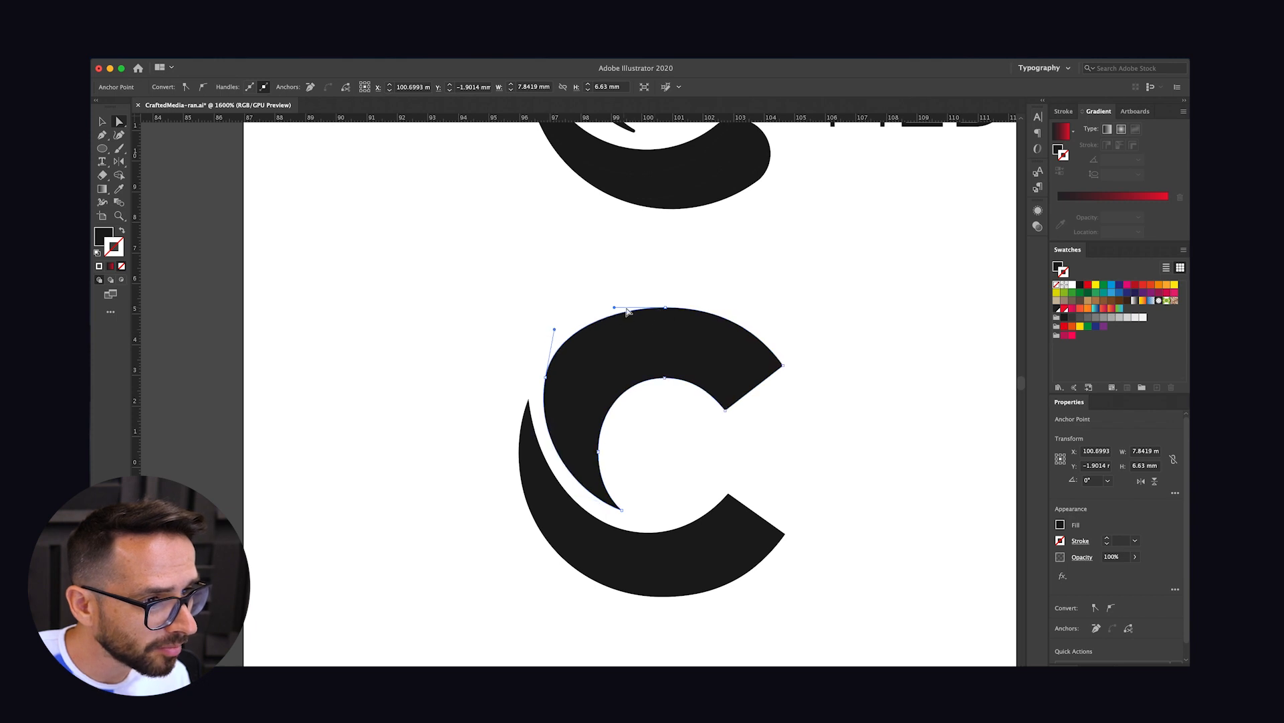
left_click(664, 310)
left_click_drag(665, 310, 663, 307)
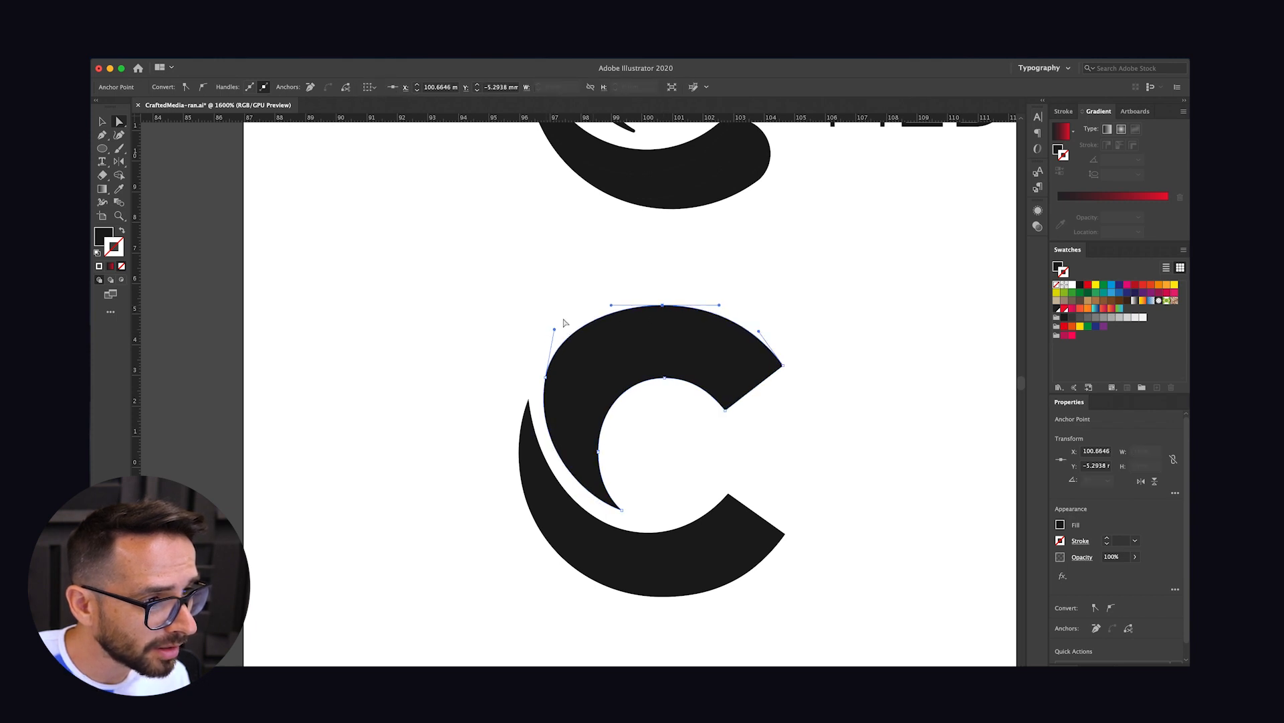
Angle the left anchor's upper handle slightly more to the right and shift the anchor a touch right to refine the outer curve
left_click_drag(556, 331, 560, 328)
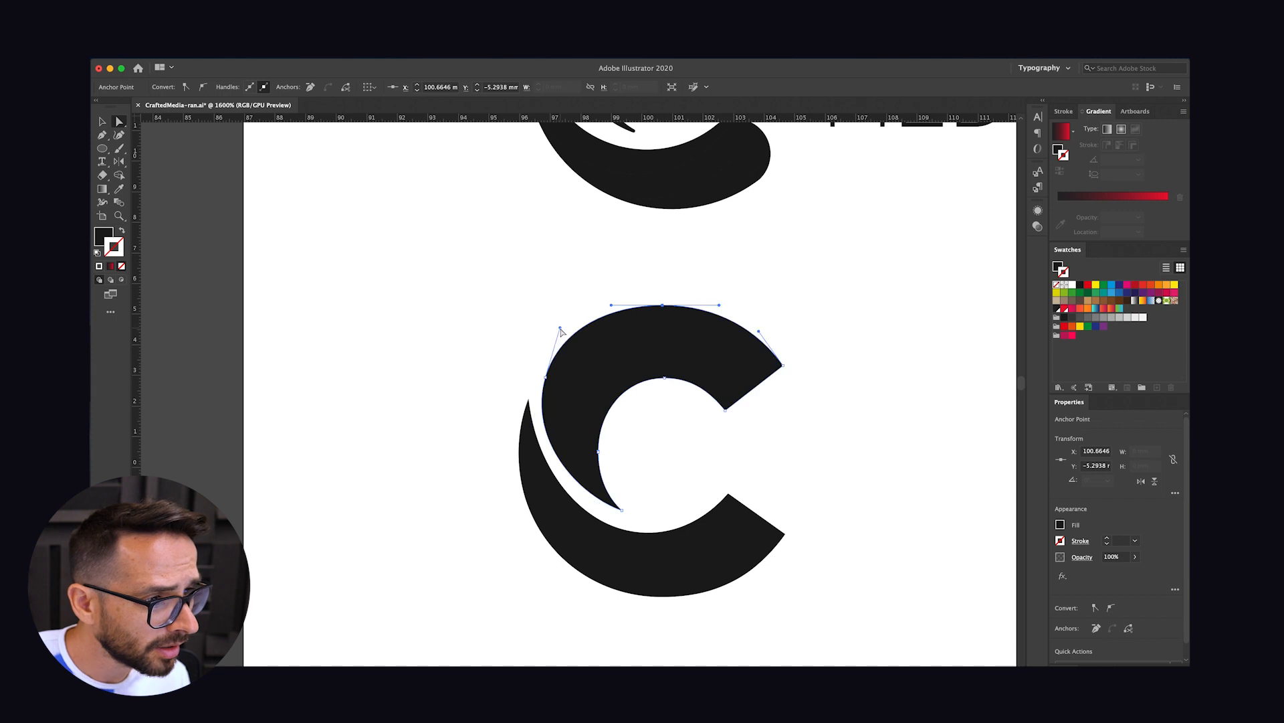
left_click(549, 377)
left_click_drag(550, 375, 549, 379)
left_click(461, 367)
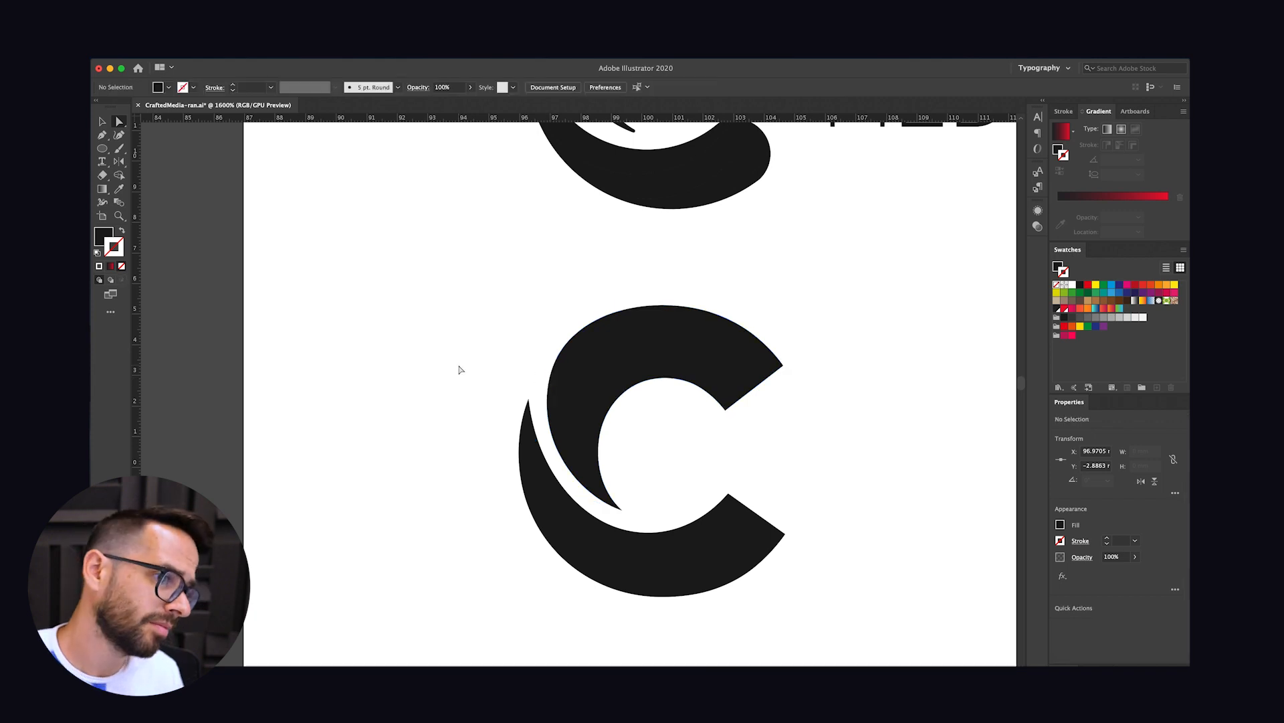
Examine the bold split C up close and compare its gap and curves with the rounded C above it
left_click_drag(561, 127, 598, 384)
key("super+equal")
key("super+equal")
key("super+equal")
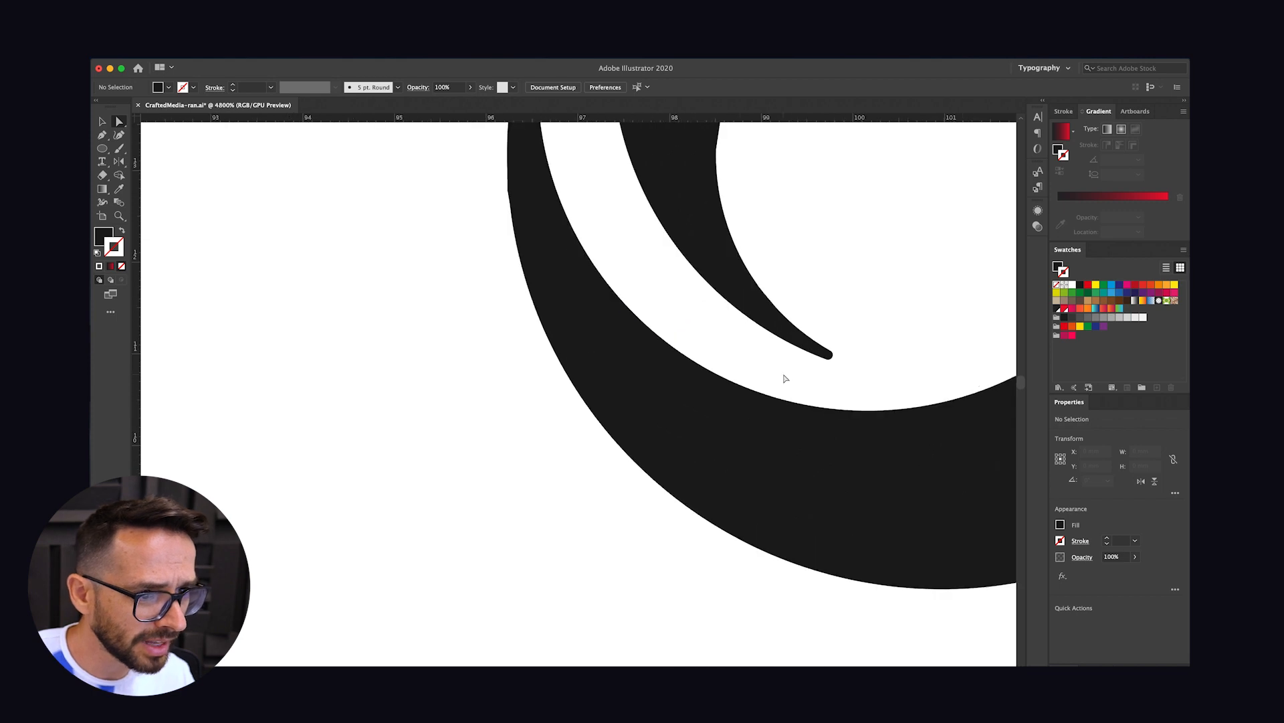
key("minus")
key("super+minus")
key("super+minus")
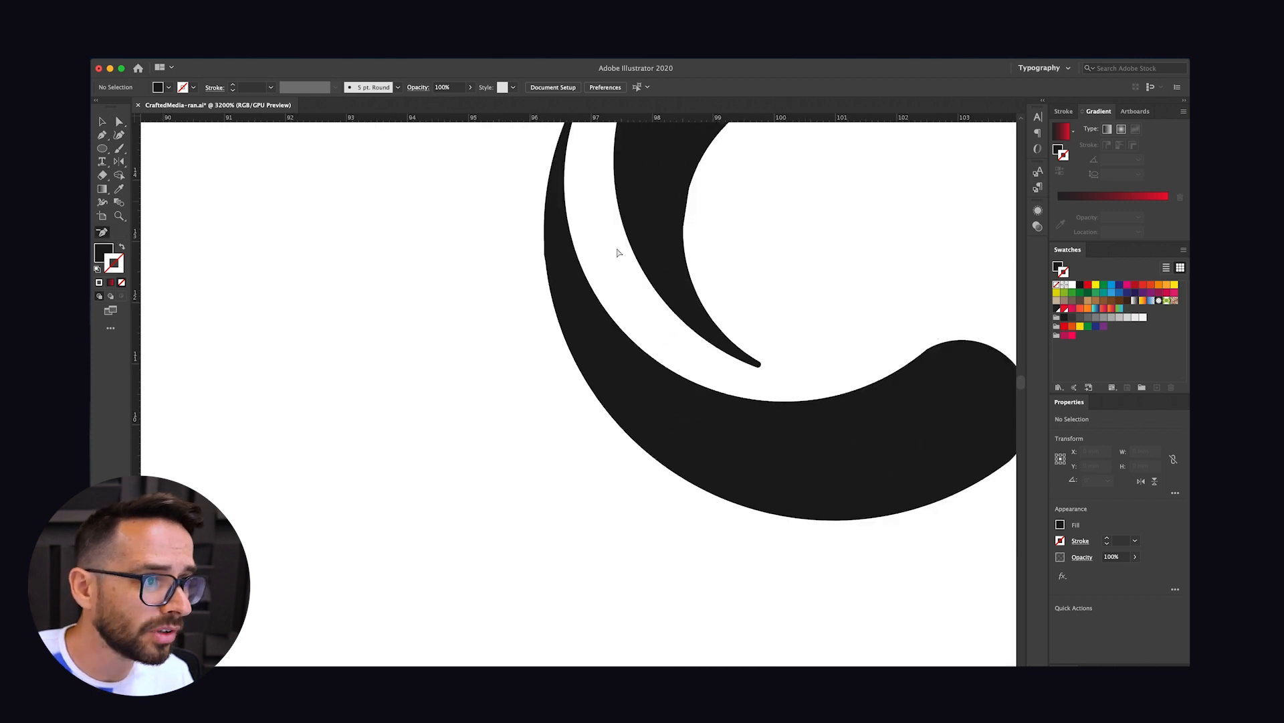
left_click_drag(605, 520, 666, 259)
left_click_drag(666, 569, 661, 385)
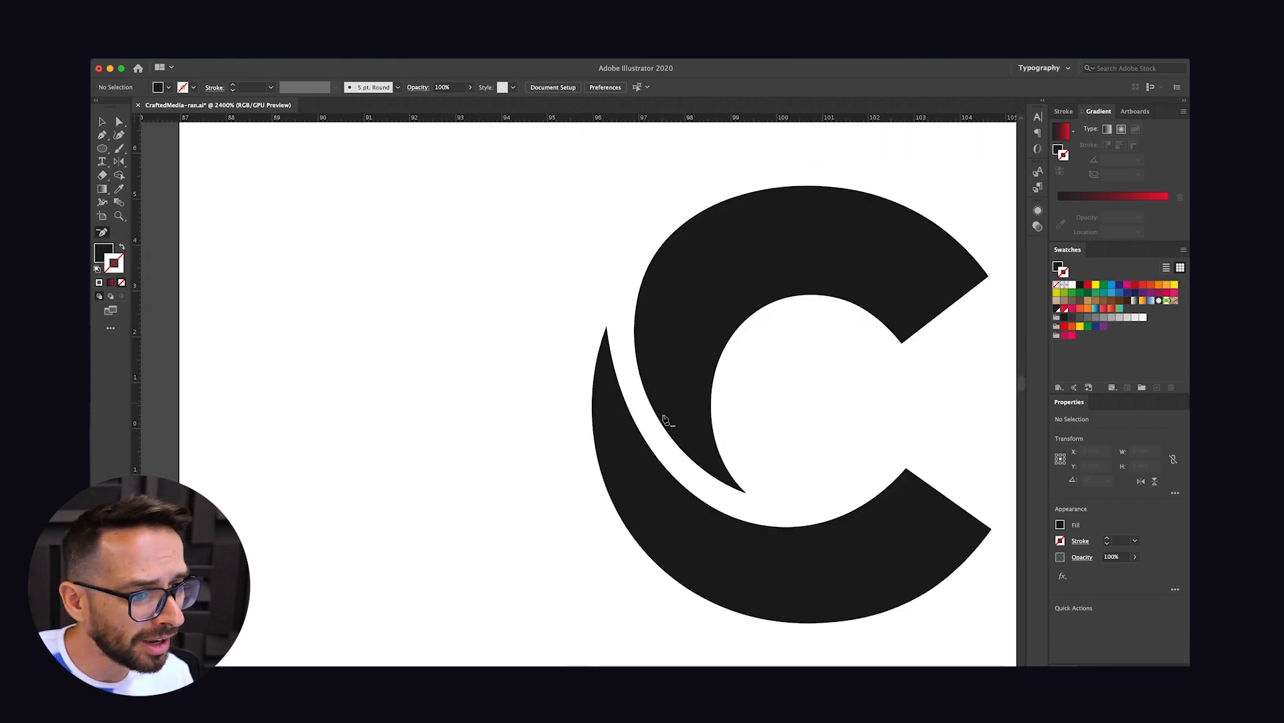
key("super+equal")
key("super+equal")
key("super+minus")
key("super+minus")
key("super+minus")
key("super+minus")
key("super+minus")
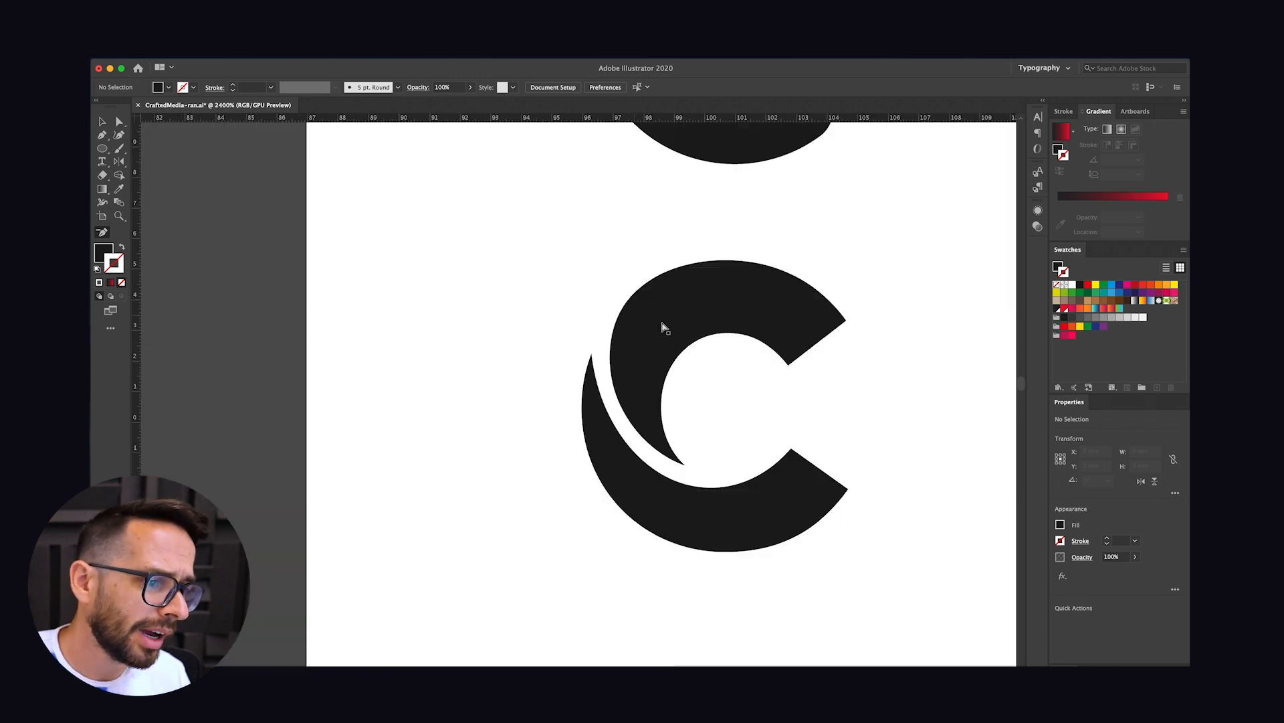
left_click_drag(763, 310, 714, 381)
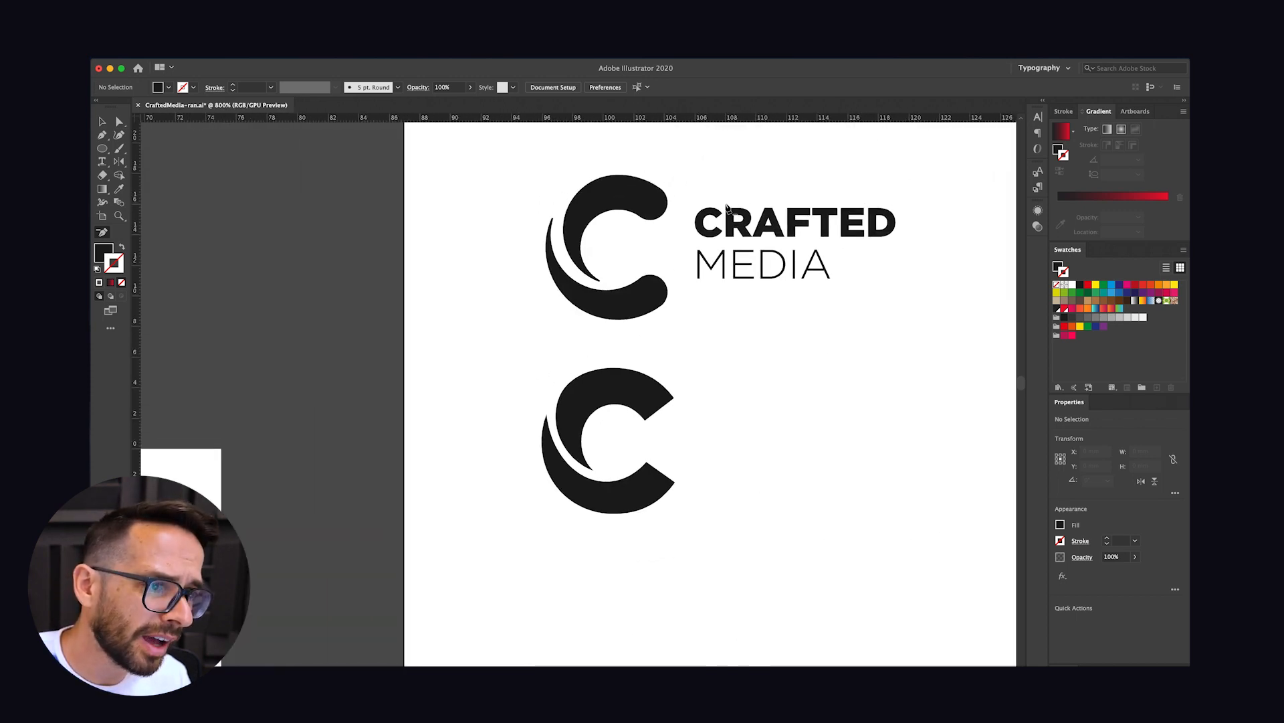
key("super+equal")
key("super+equal")
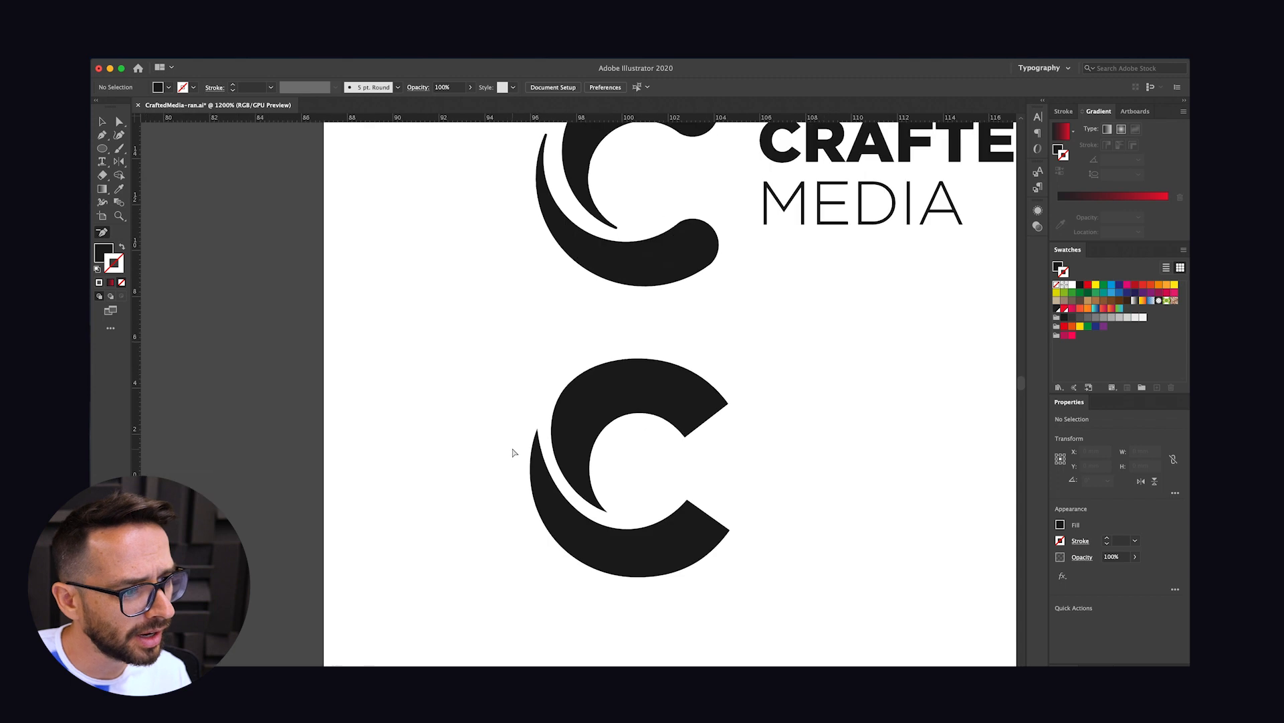
key("super+minus")
key("super+minus")
key("super+minus")
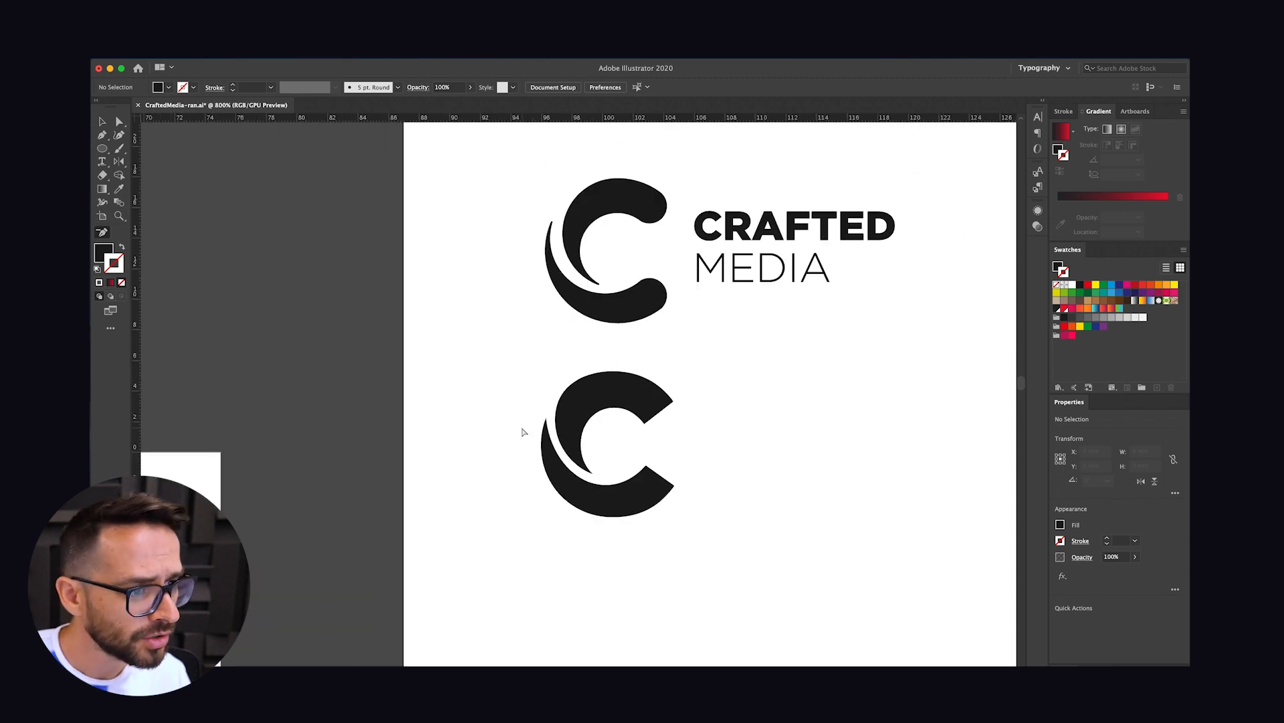
Duplicate the CRAFTED MEDIA wordmark beside the lower C icon and nudge it down to centre it vertically on the icon
key("v")
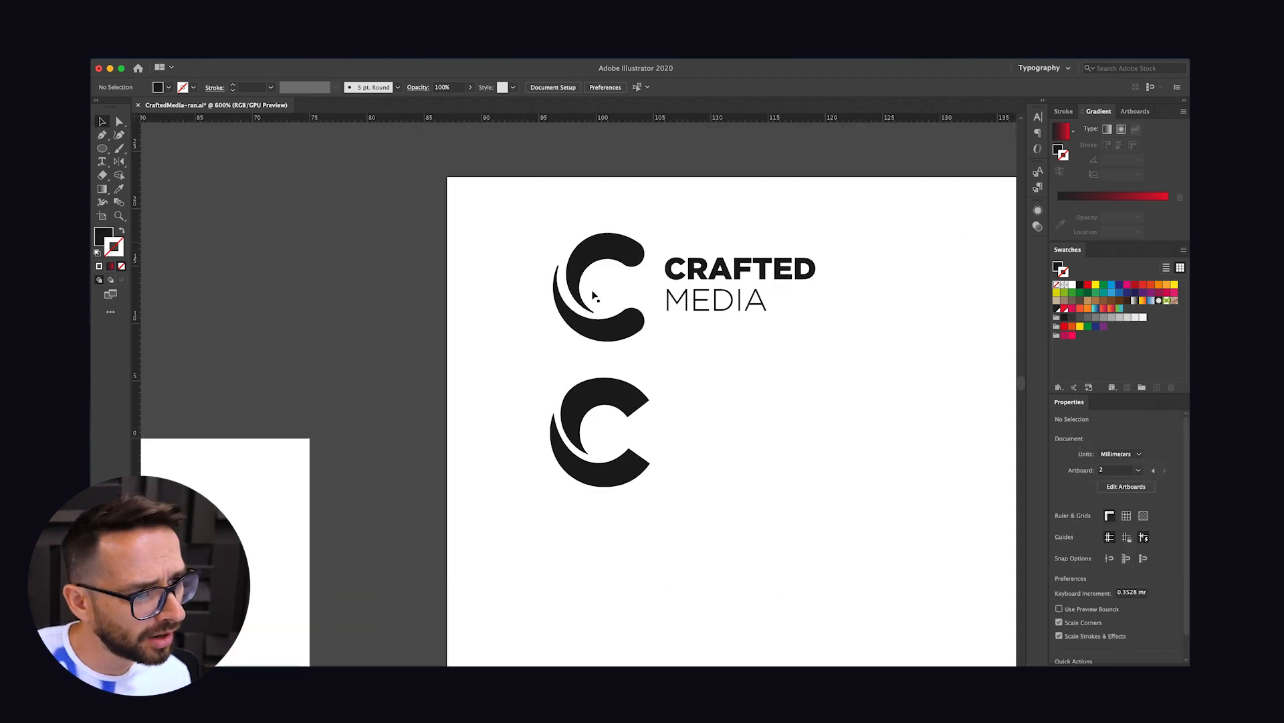
left_click(734, 276)
left_click_drag(735, 276, 735, 420)
left_click(696, 488)
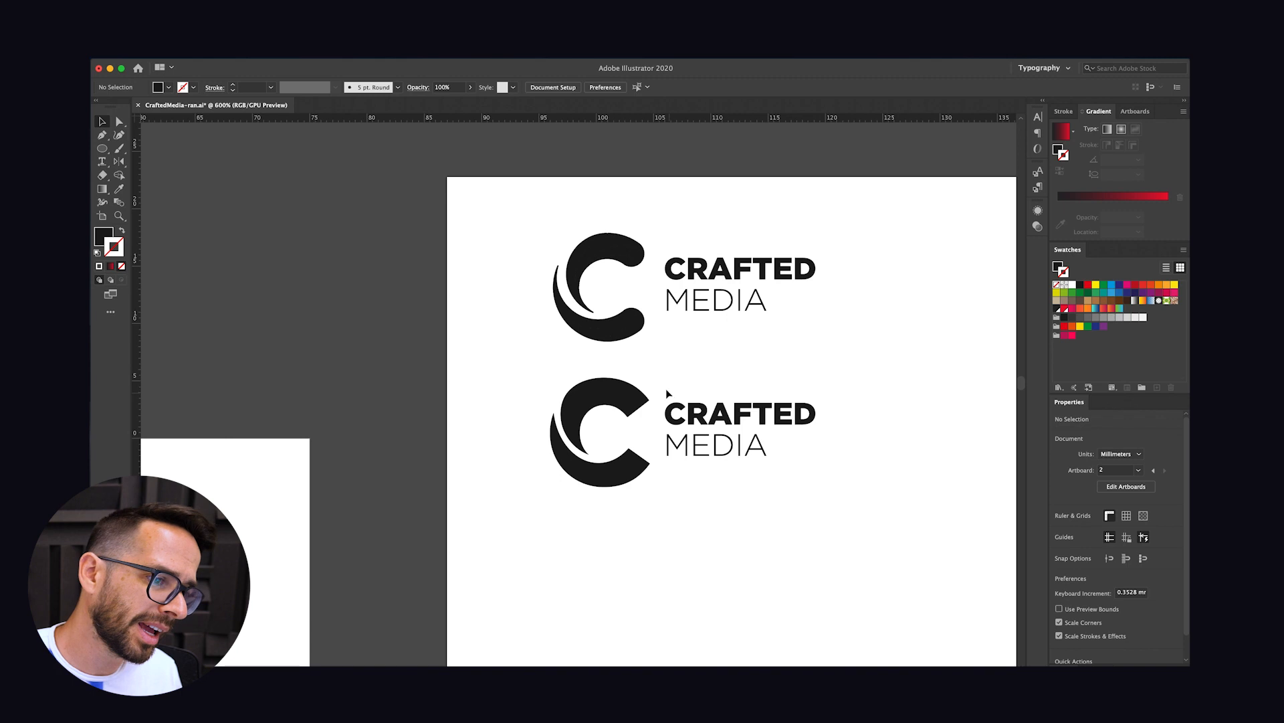
left_click_drag(844, 499, 846, 500)
key("Down")
left_click(745, 467)
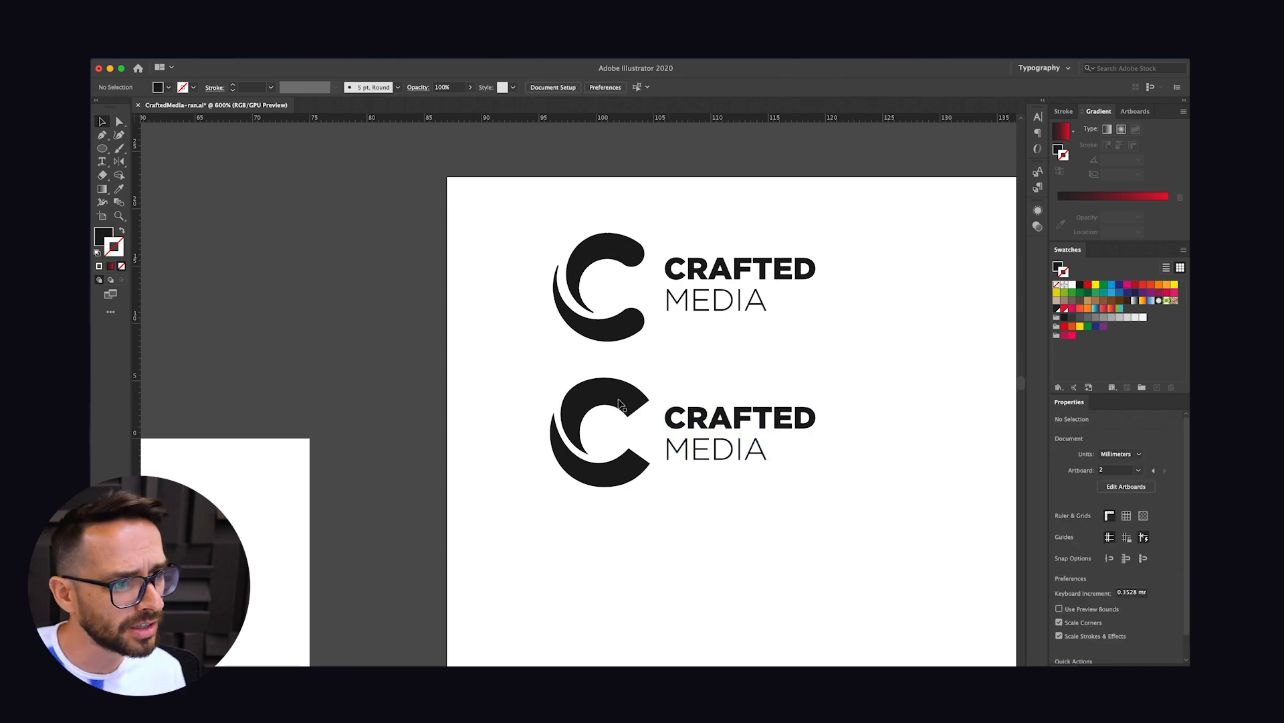
Duplicate the second logo, icon and wordmark together, directly beneath it and shift the copy slightly down for extra spacing
scroll(716, 604, "down", 3)
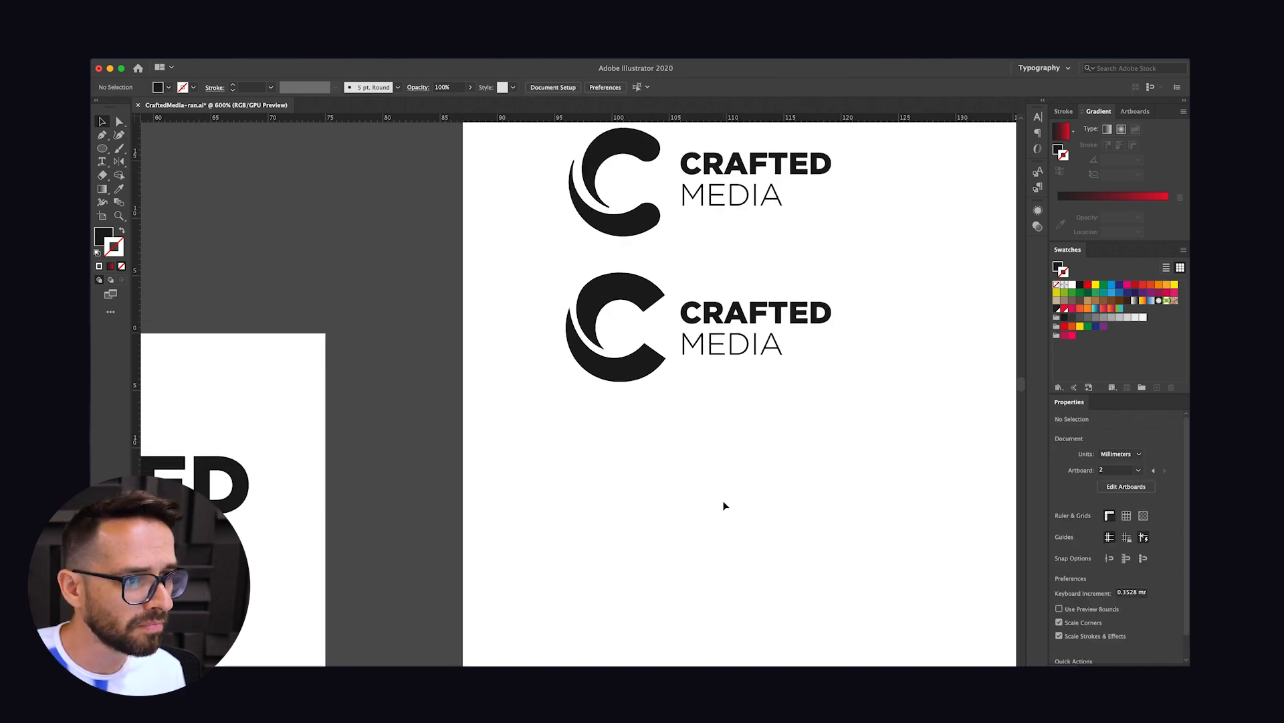
left_click_drag(547, 274, 863, 396)
left_click_drag(715, 322, 719, 456)
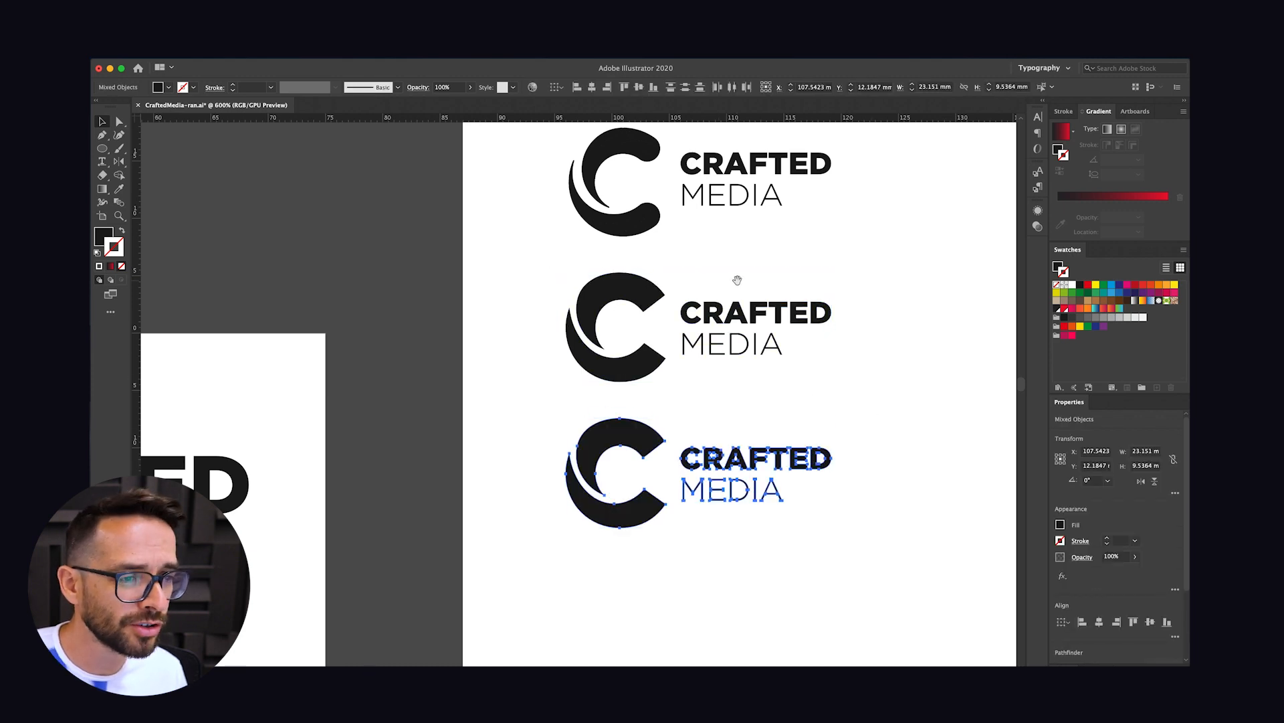
left_click_drag(740, 278, 685, 341)
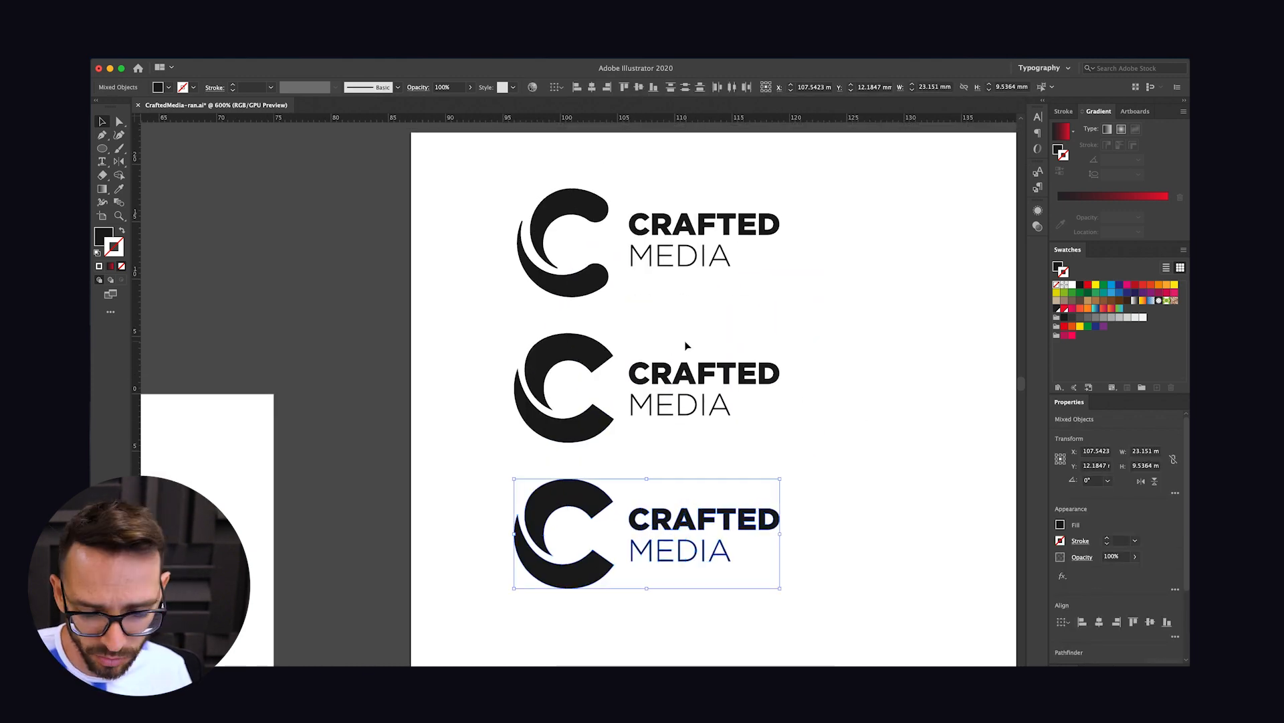
key("super+minus")
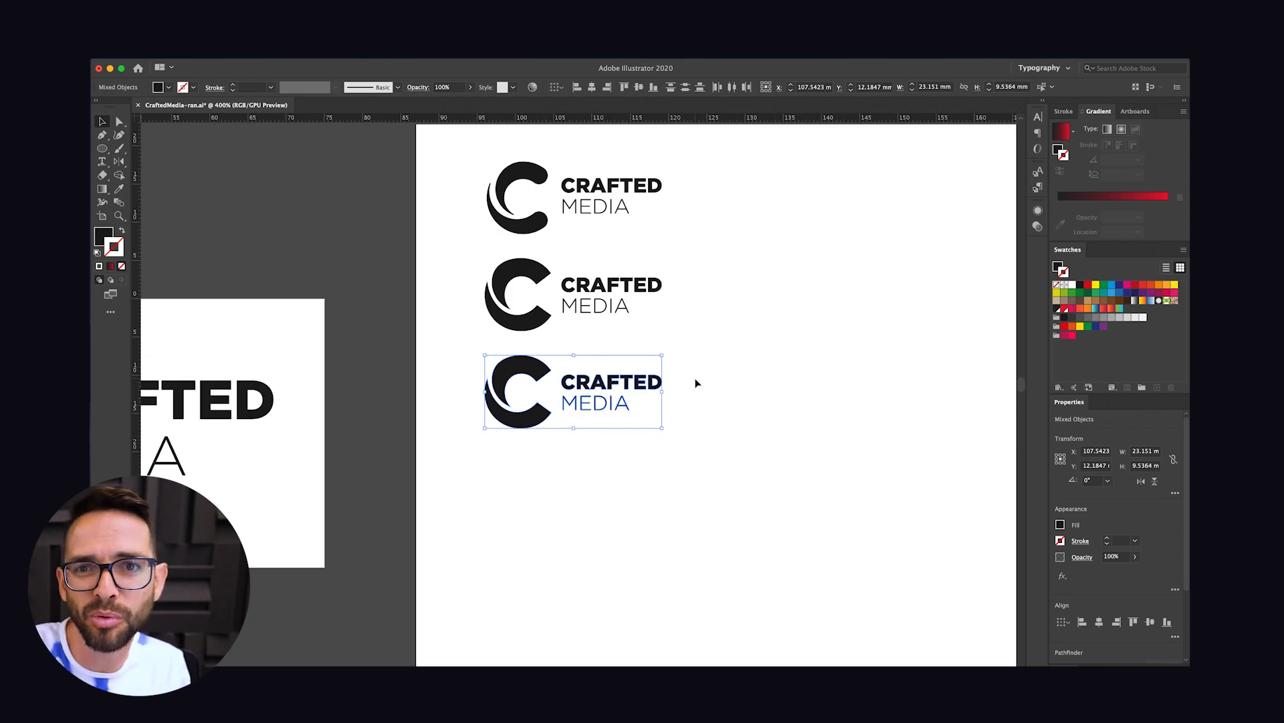
left_click_drag(700, 299, 677, 353)
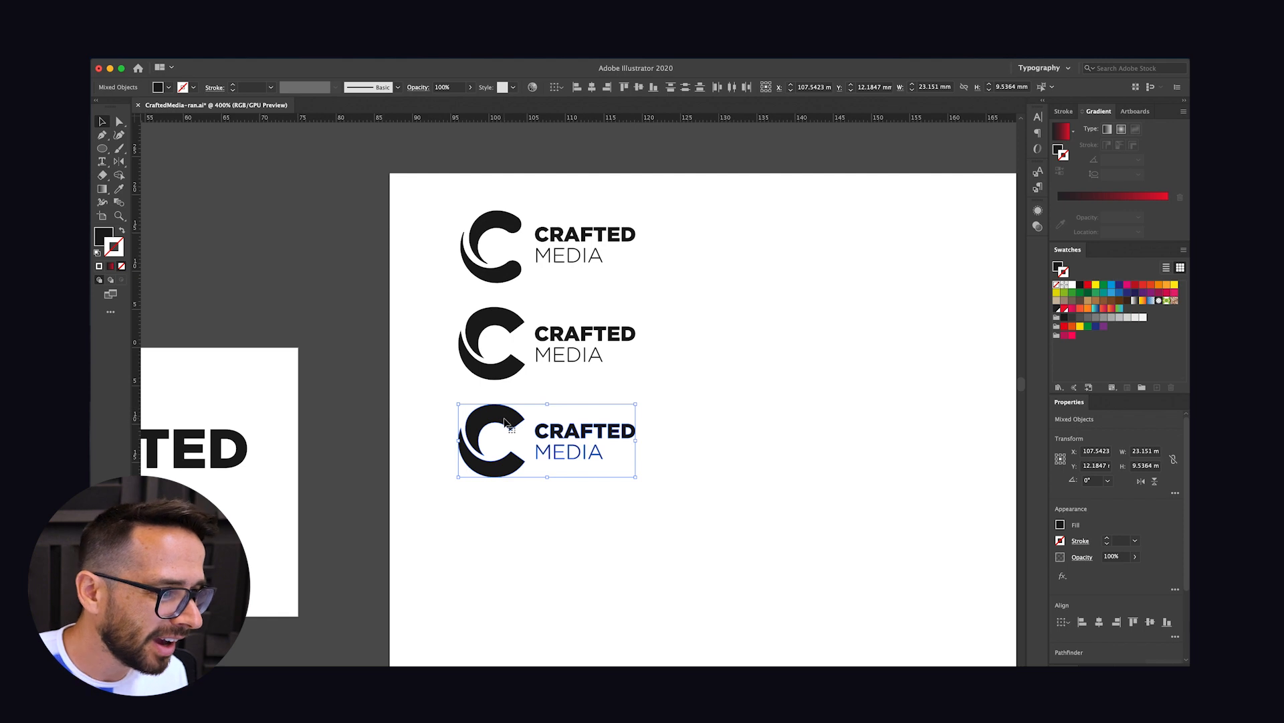
left_click_drag(505, 423, 505, 428)
left_click(376, 420)
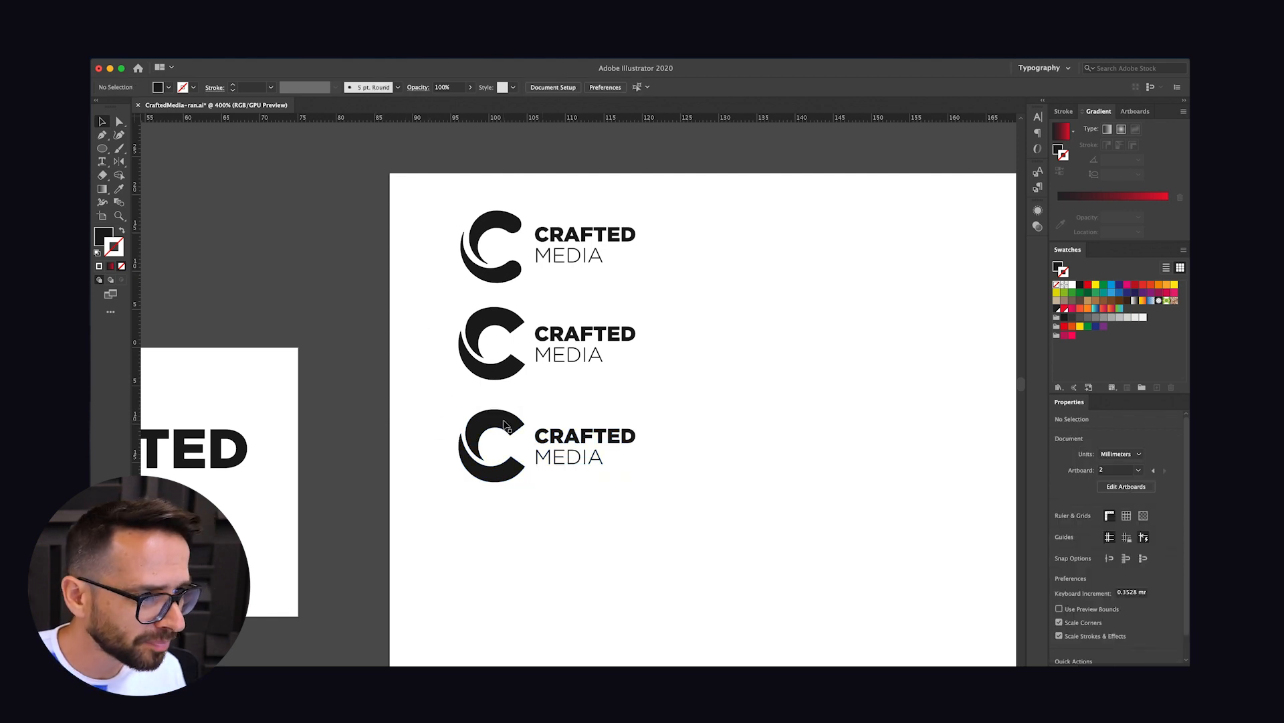
Scale down the C icon of the third logo to about the height of its two-line wordmark
left_click_drag(436, 404, 519, 457)
left_click(586, 420)
left_click_drag(455, 423, 645, 479)
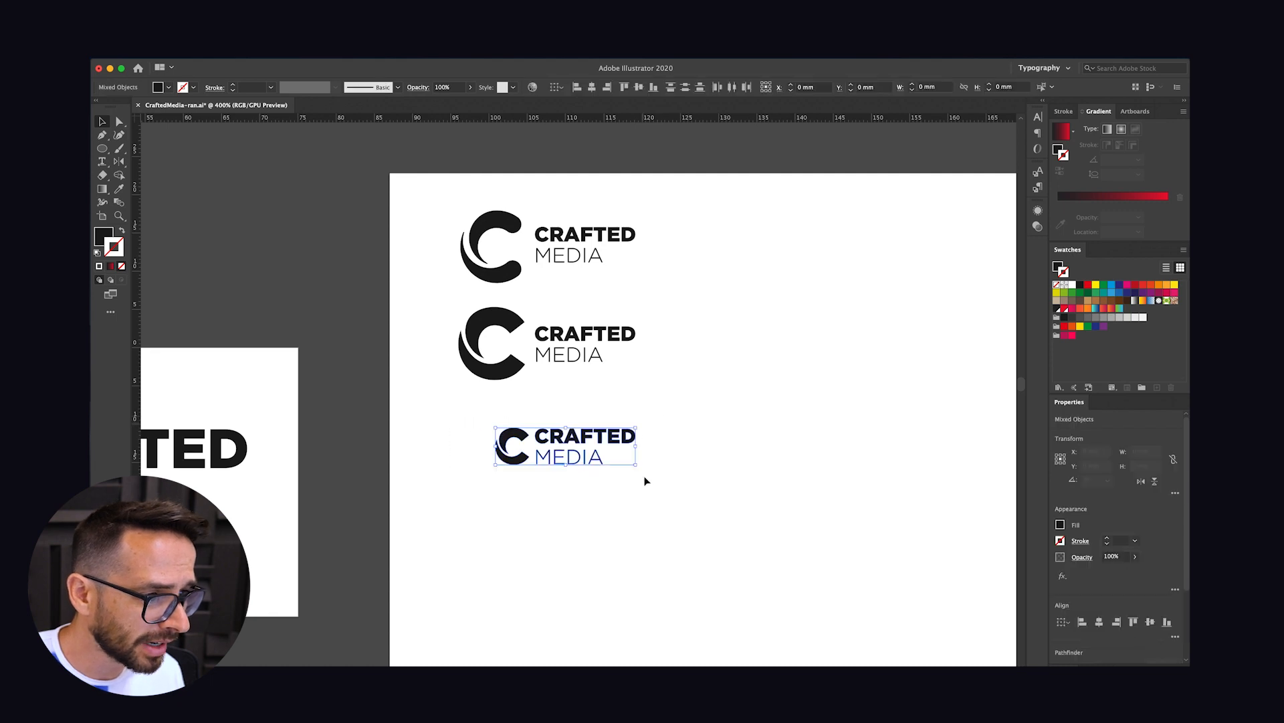
left_click(485, 409)
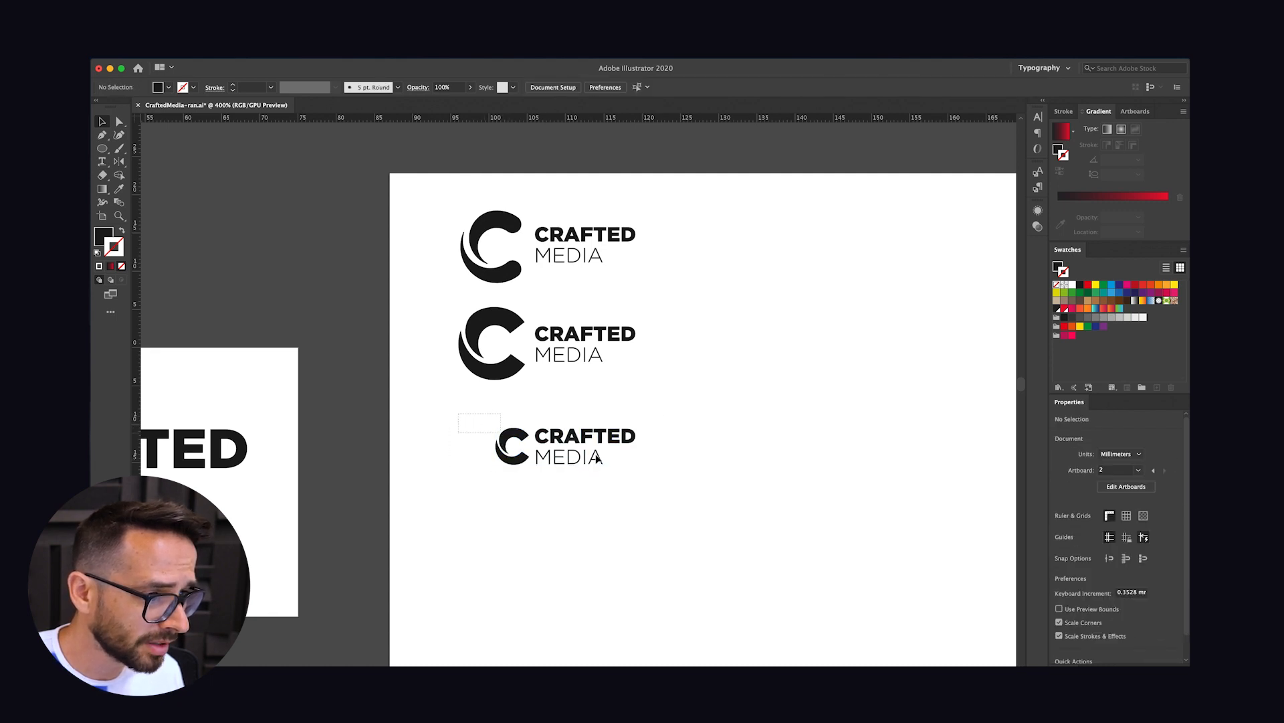
Place a copy of the small logo on the artboard's right side with the C icon stacked above the wordmark
left_click(525, 443)
left_click_drag(525, 442, 903, 460)
left_click(597, 558)
left_click(767, 553)
left_click(752, 463)
Group the parts of the stacked logo and centre-align the C icon, CRAFTED and MEDIA horizontally
key("super+g")
left_click_drag(741, 486, 909, 500)
key("super+g")
left_click_drag(743, 385, 890, 509)
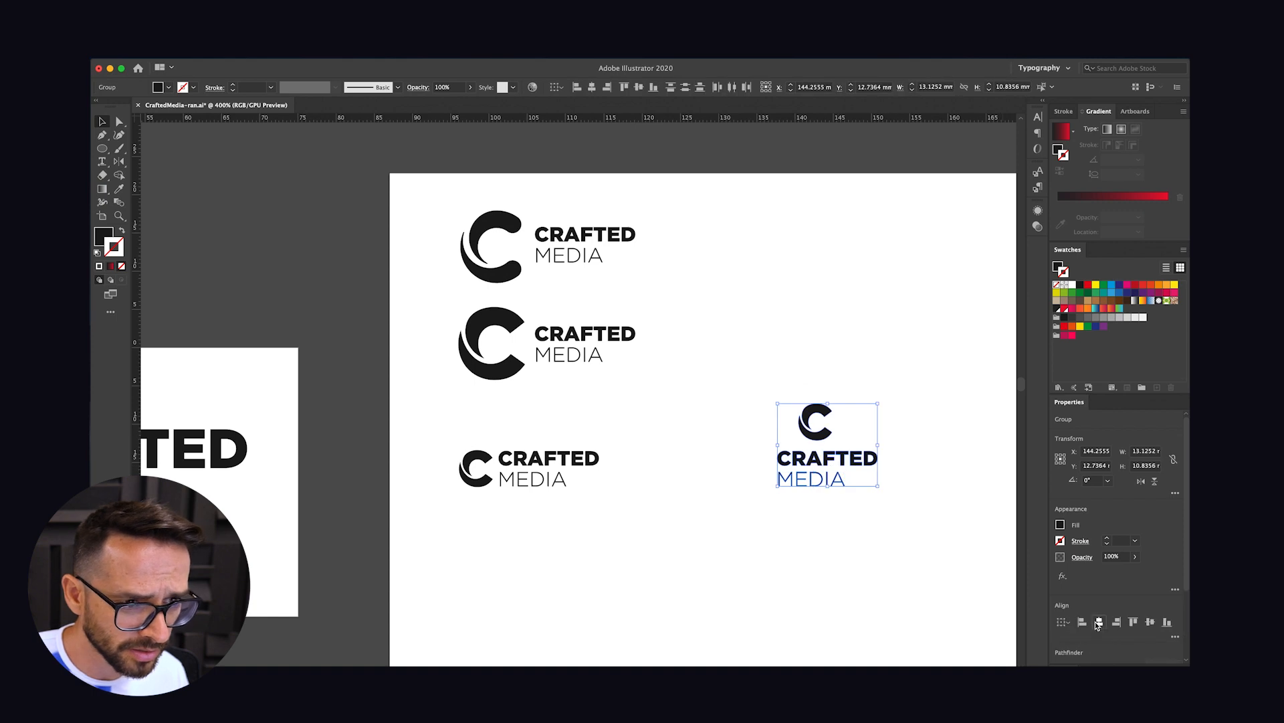
left_click(1099, 622)
left_click(804, 524)
Enlarge the C icon above the stacked wordmark and shrink the word MEDIA below CRAFTED
left_click(822, 434)
left_click_drag(835, 404, 861, 388)
left_click(846, 486)
left_click_drag(854, 489, 825, 481)
Centre-align the resized C icon and MEDIA horizontally with CRAFTED in the stacked logo
left_click(749, 426)
left_click_drag(742, 339, 902, 524)
left_click(1101, 623)
left_click(798, 554)
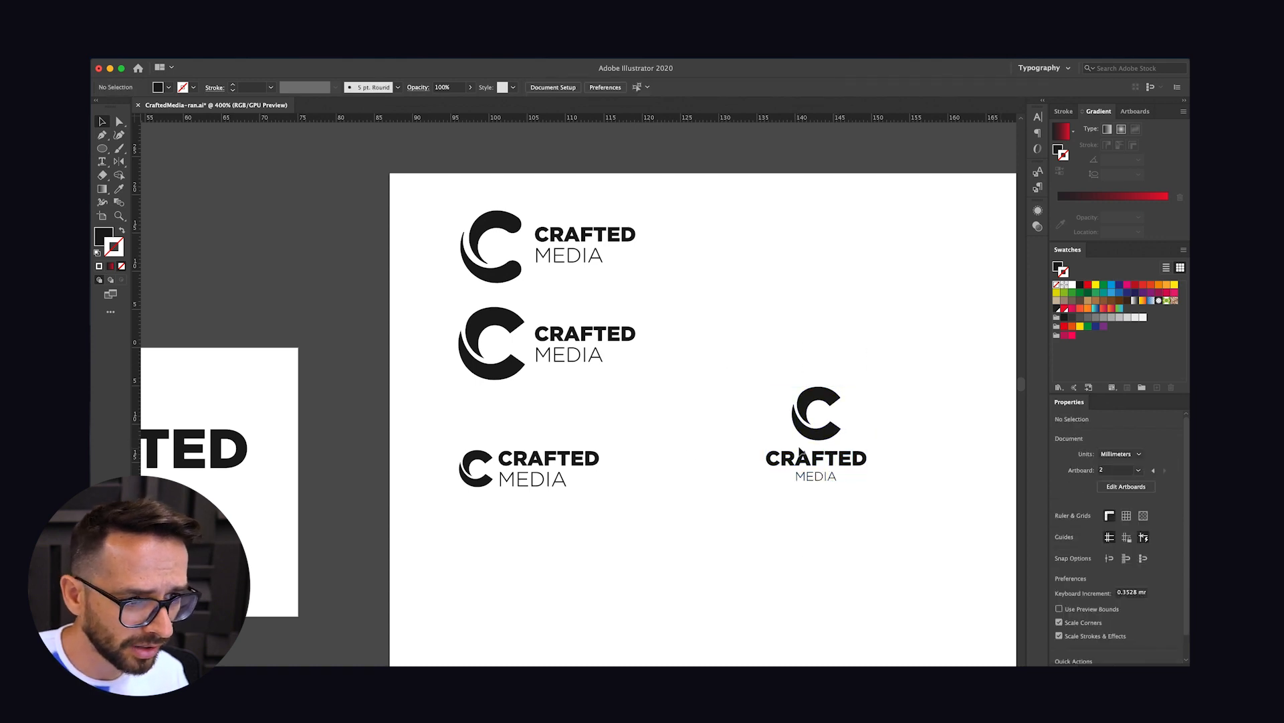
Nudge CRAFTED slightly up toward the icon and move the whole stacked logo left and down, closer to the small horizontal logo
left_click_drag(800, 459, 802, 457)
left_click(741, 427)
left_click_drag(745, 354, 894, 513)
left_click_drag(795, 459, 731, 487)
left_click(828, 564)
Nudge the stacked logo down three increments to line it up better with the small horizontal logo
left_click_drag(881, 518, 768, 542)
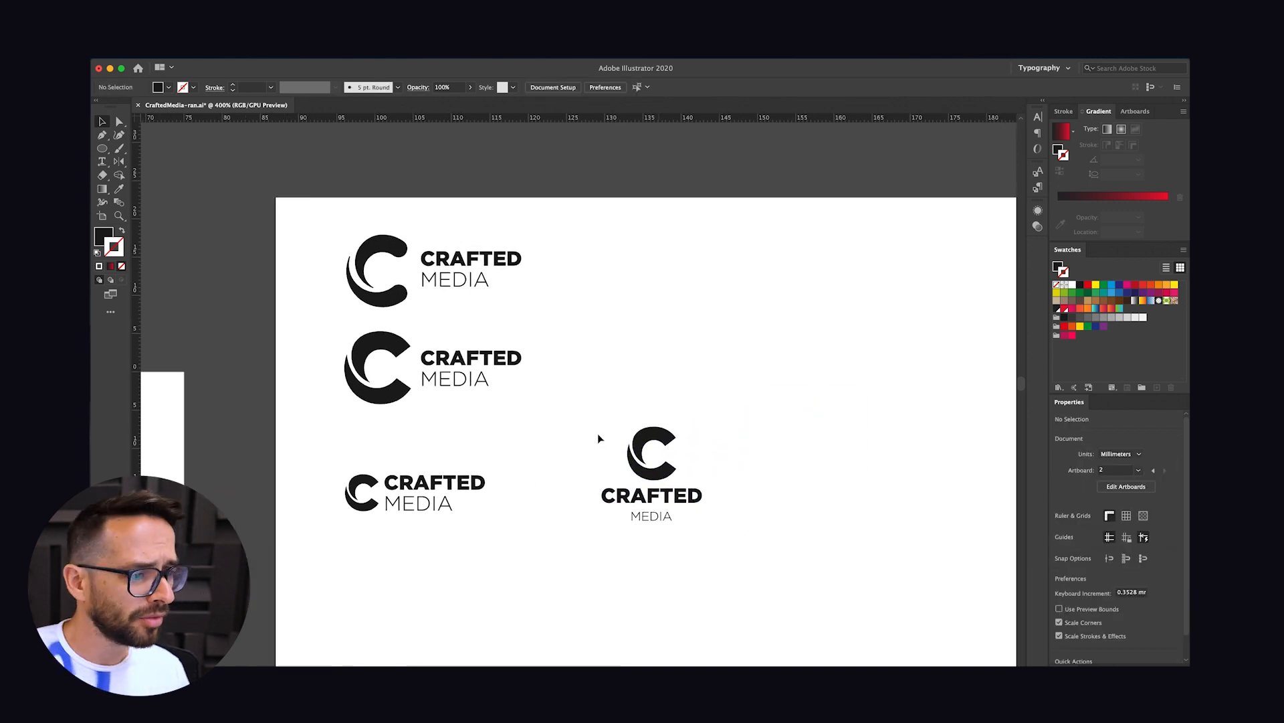
key("super+minus")
key("super+minus")
key("super+minus")
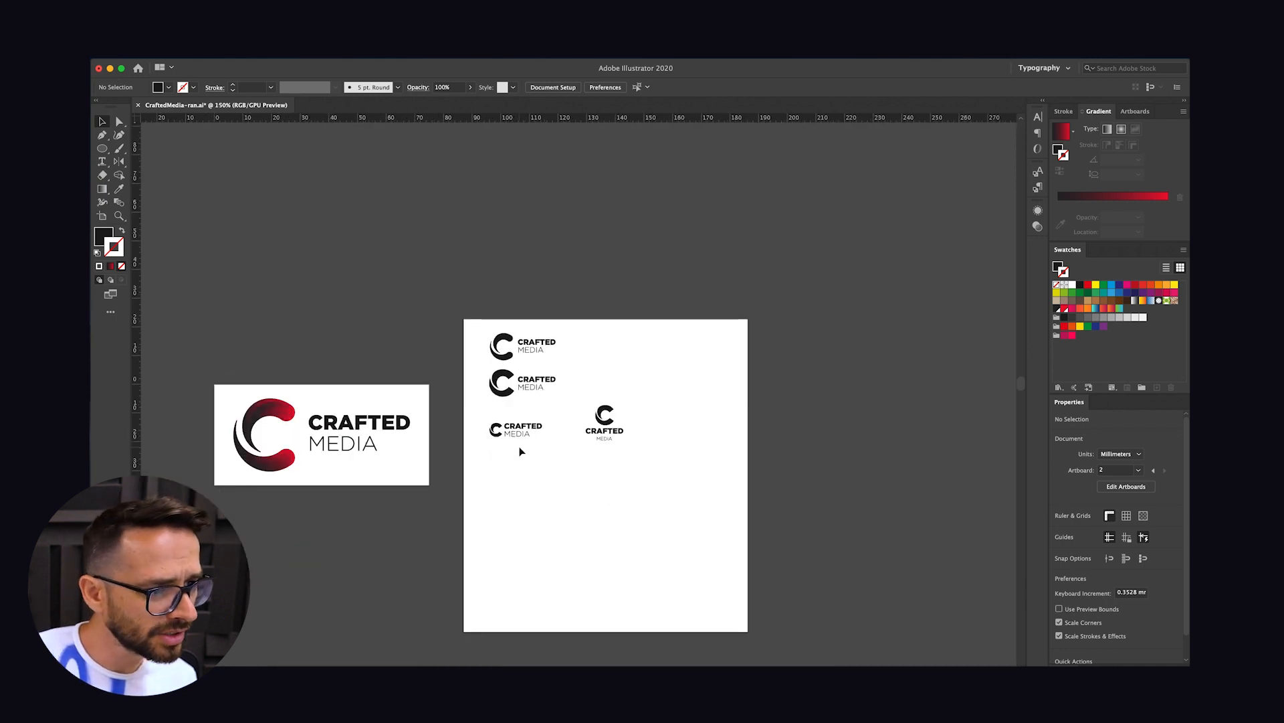
key("super+plus")
key("super+plus")
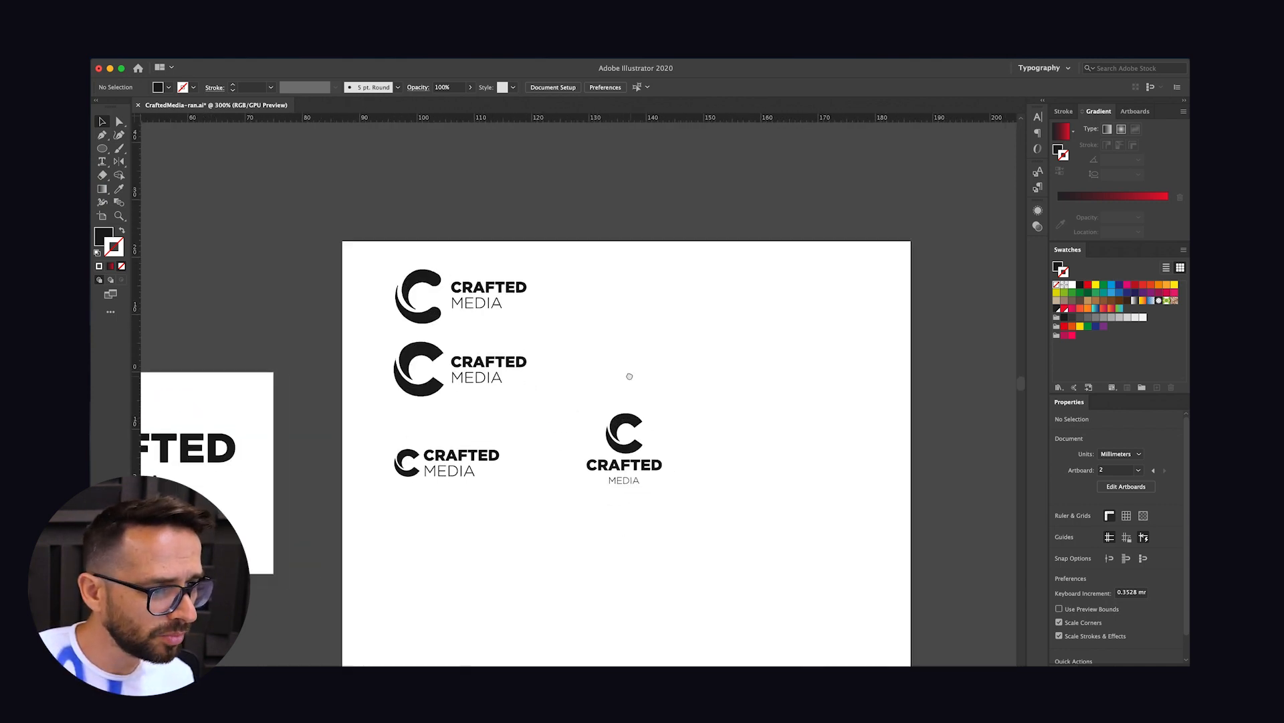
left_click_drag(544, 368, 647, 522)
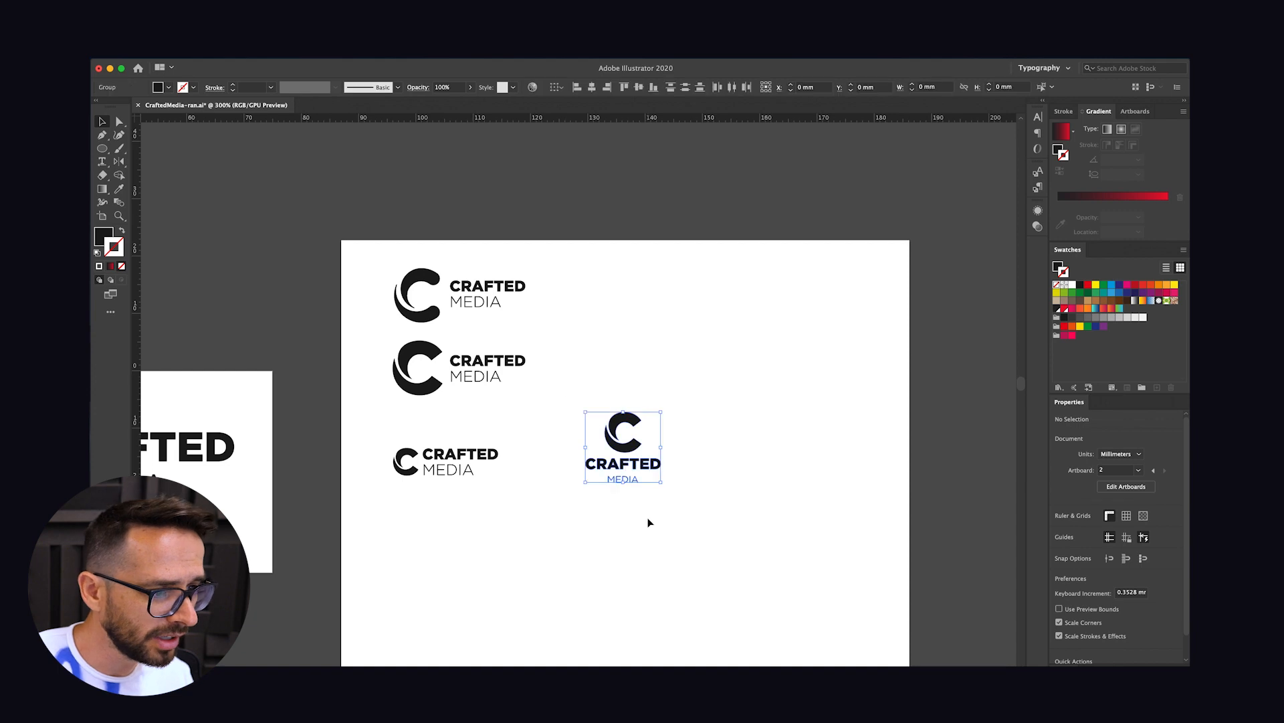
key("Down")
key("Down")
key("Down")
left_click(641, 542)
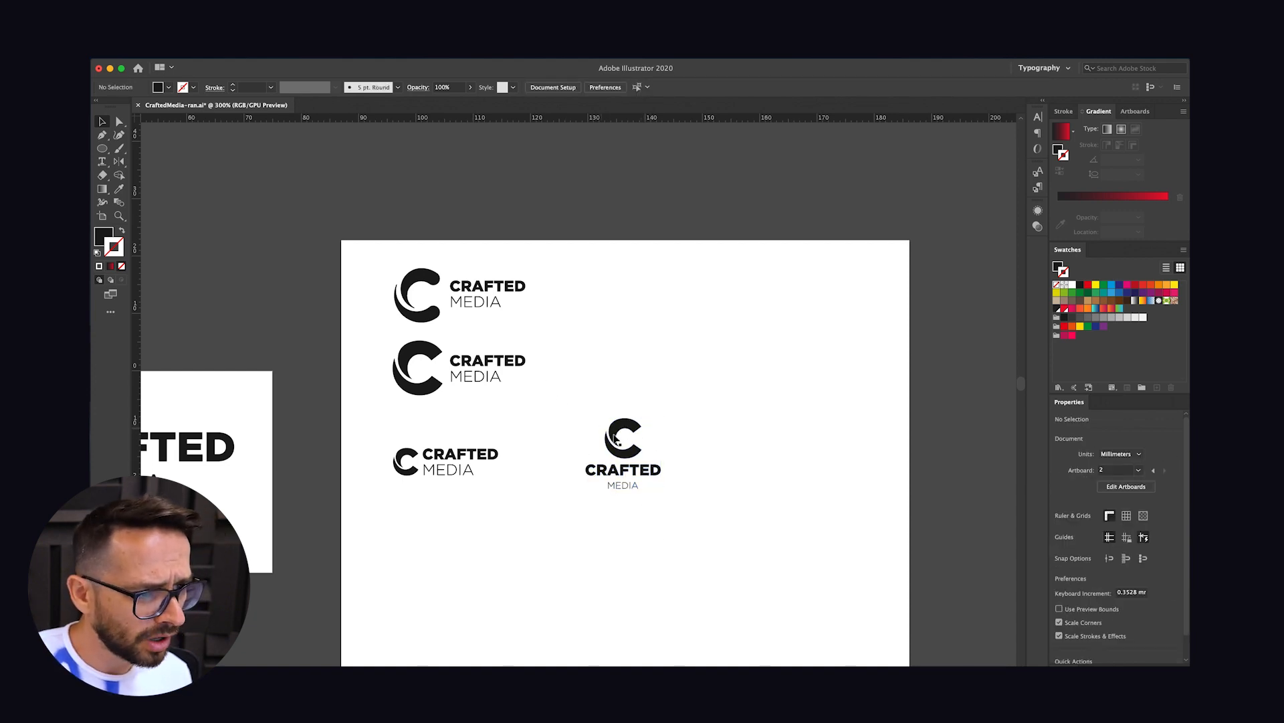
Copy the stacked logo's C icon, CRAFTED and MEDIA to the right, arranging them in one row with the icon between the words
left_click_drag(616, 432, 789, 444)
left_click(789, 502)
left_click_drag(602, 470, 713, 453)
left_click(754, 507)
left_click_drag(630, 489, 847, 457)
left_click(879, 456)
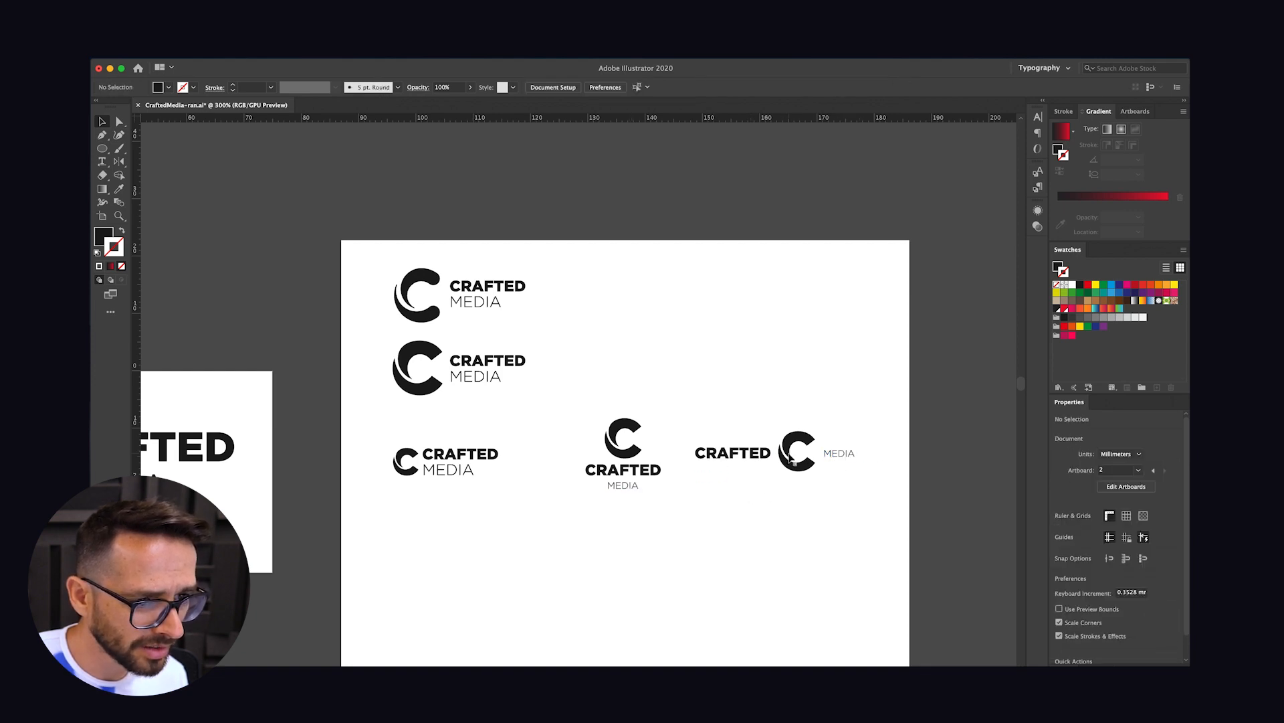
Replace the thin MEDIA copy with a new text object reading "MEDIA" in Avenir Black
left_click(839, 455)
key("Delete")
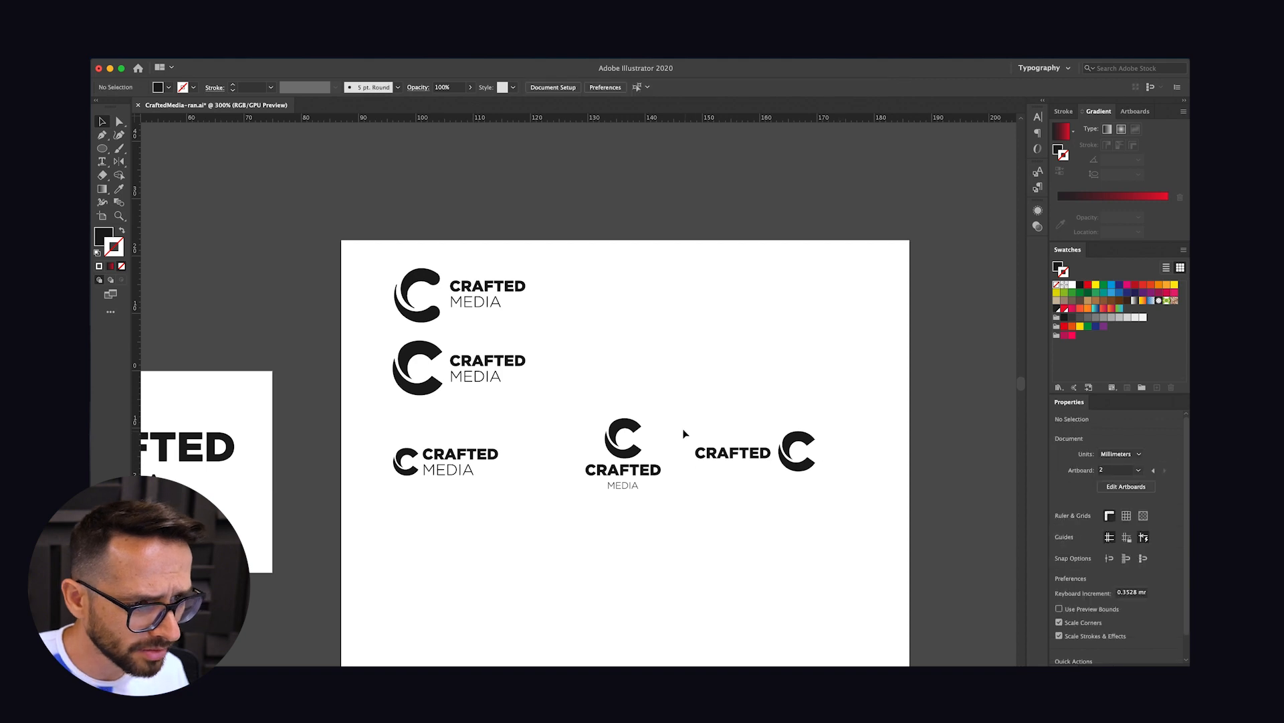
scroll(736, 485, "up", 3)
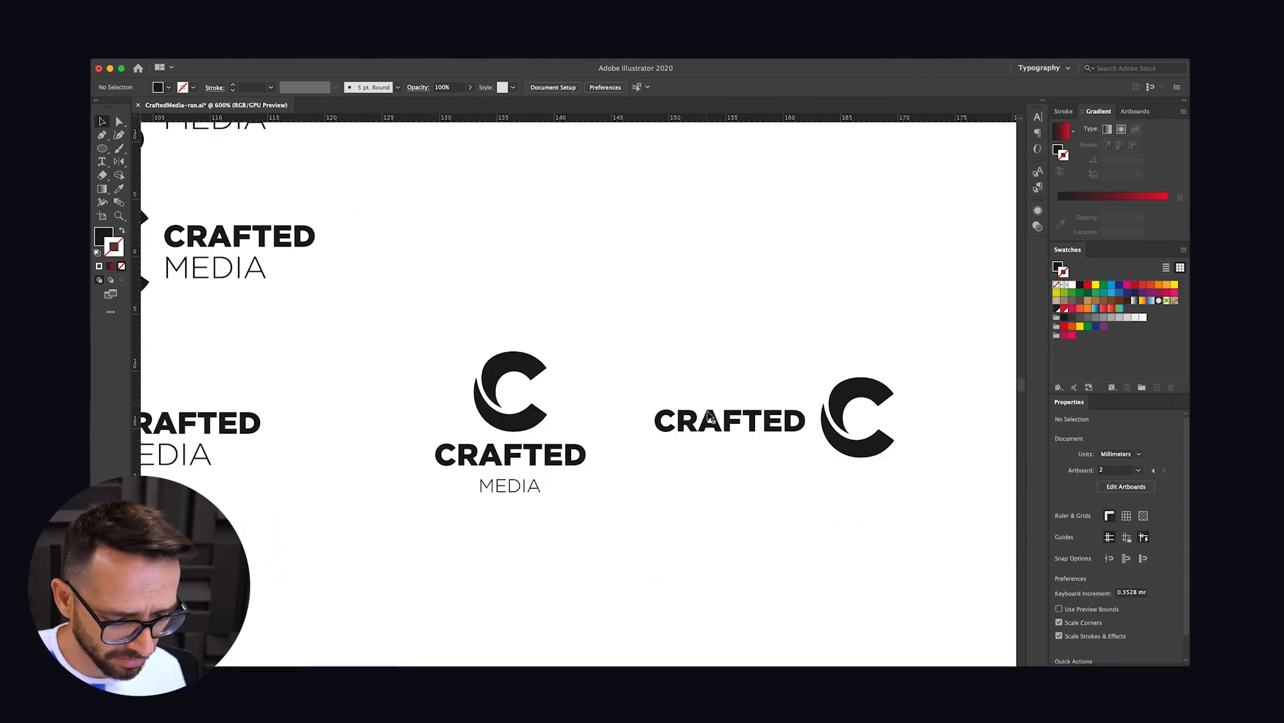
key("t")
left_click(677, 459)
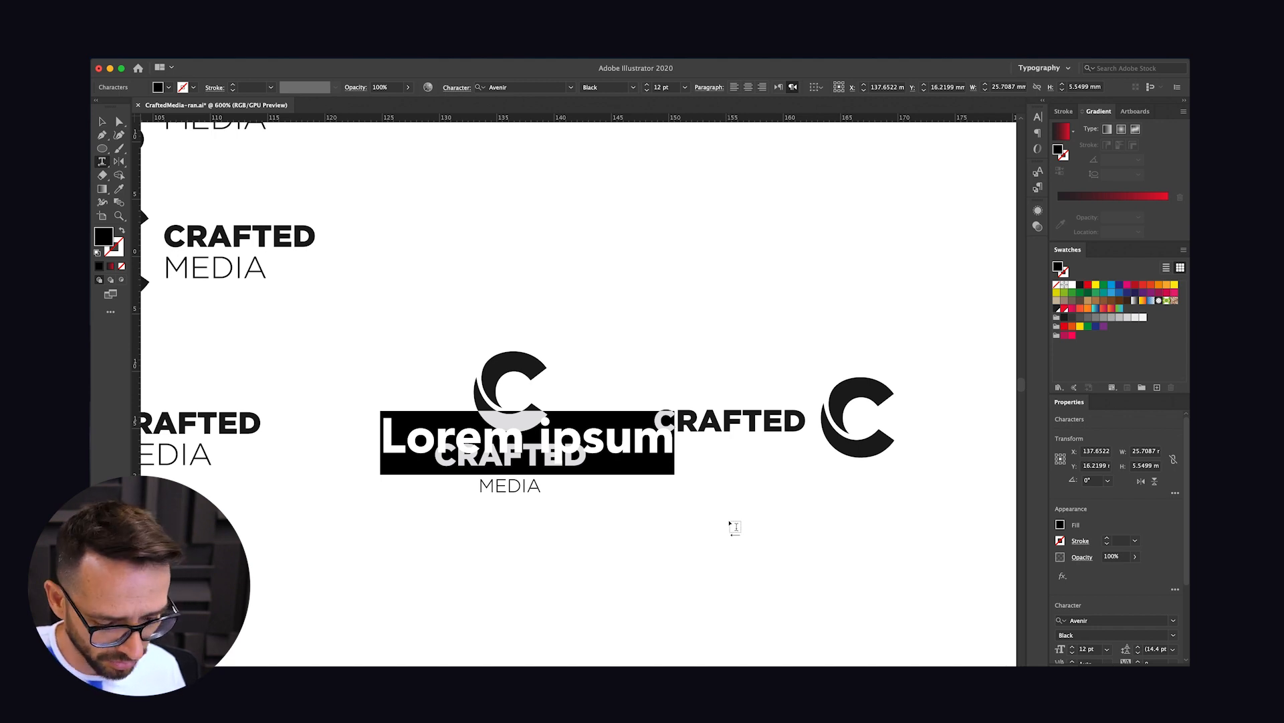
type("MEDIA")
key("Escape")
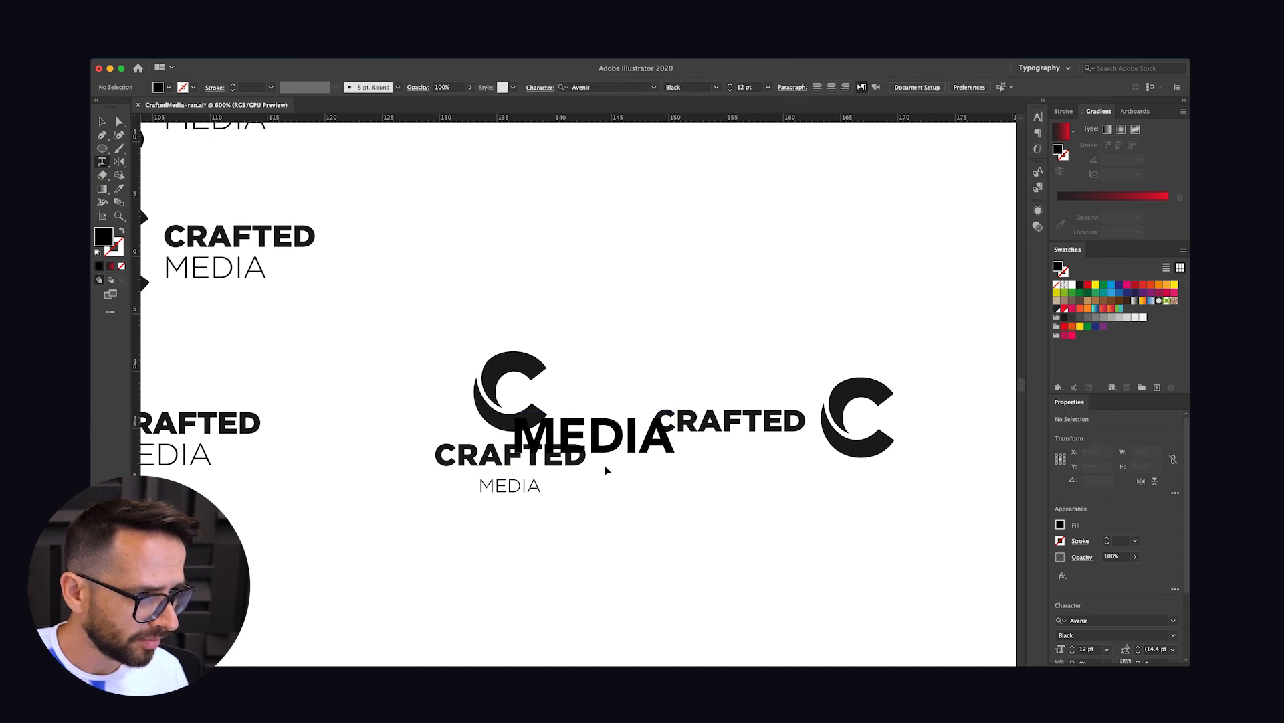
Scale the new MEDIA text down to match CRAFTED's letter height and place it right of the C icon on the same line
left_click_drag(604, 438, 765, 422)
left_click_drag(858, 390, 800, 446)
left_click_drag(733, 420, 945, 421)
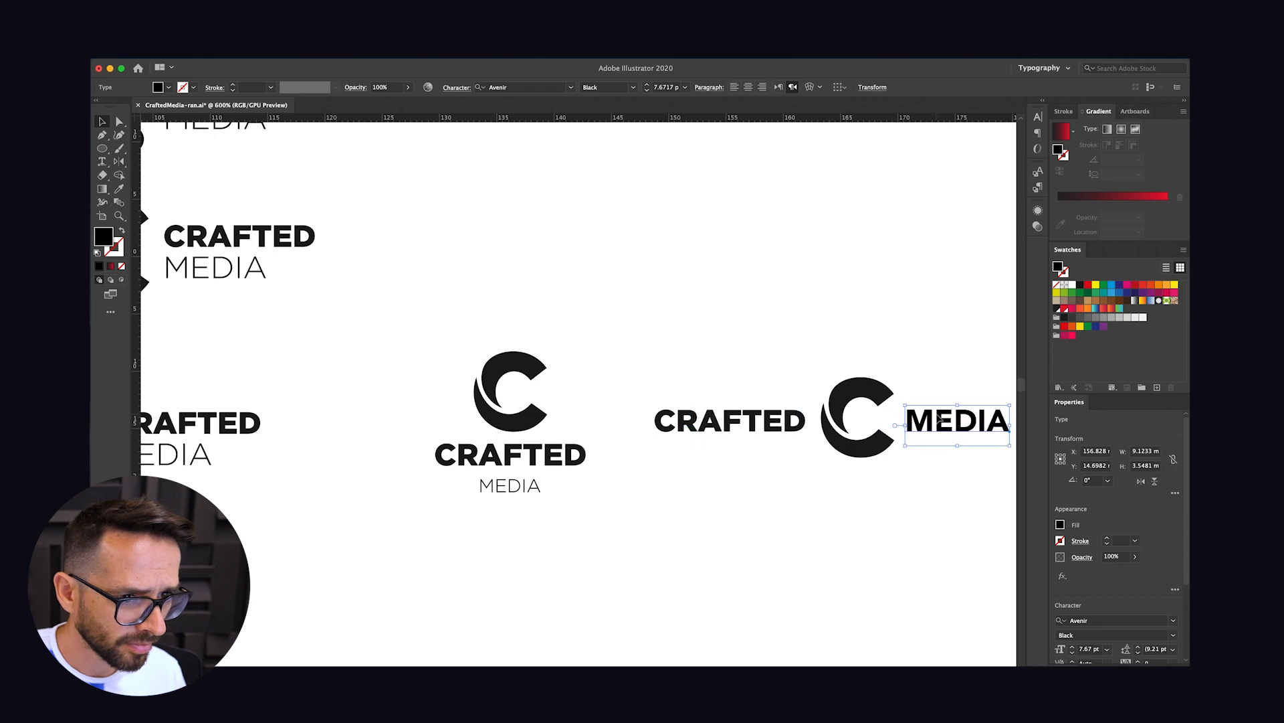
Nudge MEDIA slightly closer to the C icon in the layout with the icon between the two words
scroll(854, 522, "right", 3)
scroll(854, 522, "up", 1)
key("super+minus")
key("super+minus")
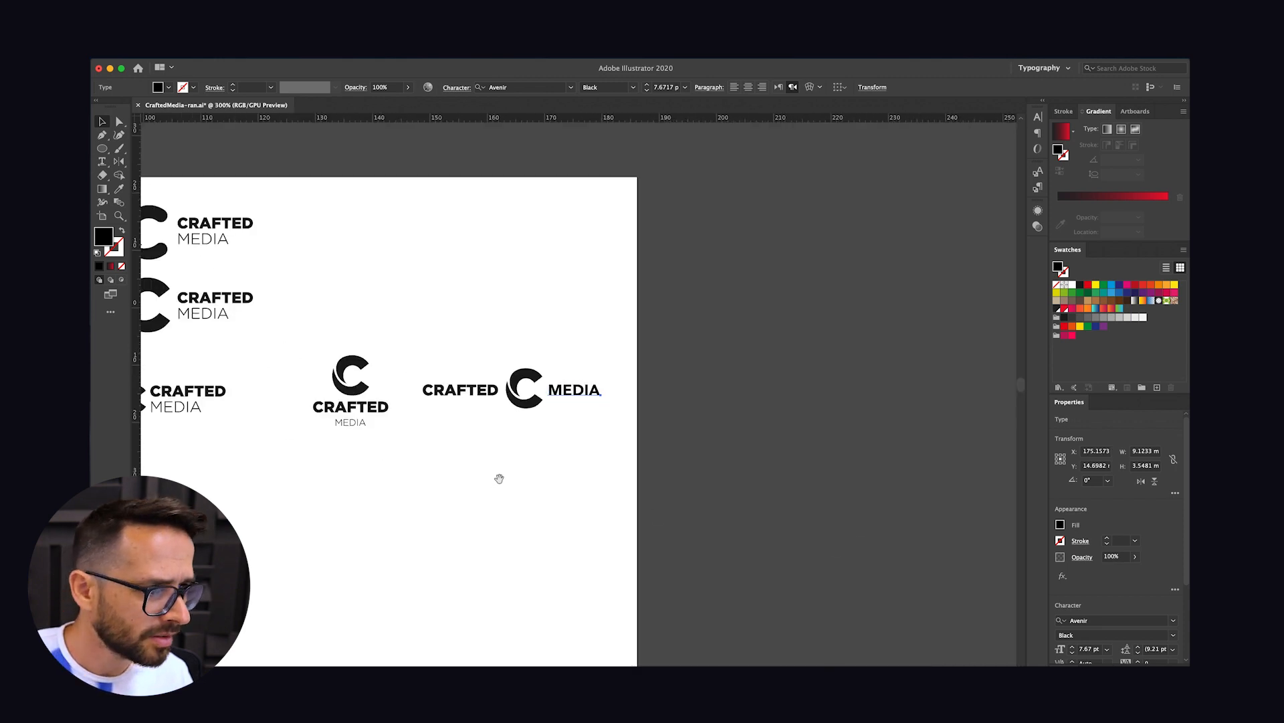
left_click_drag(496, 480, 483, 528)
left_click(542, 528)
left_click(551, 440)
key("Right")
left_click(540, 517)
left_click(565, 448)
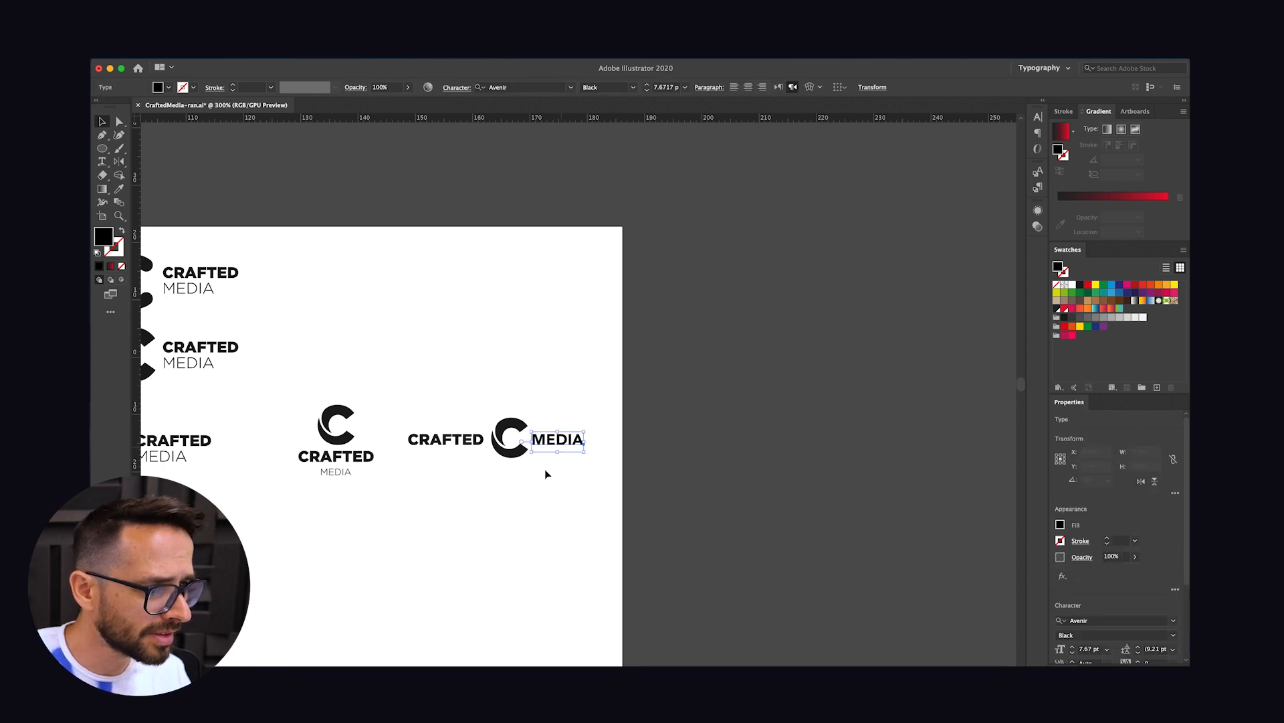
left_click(464, 530)
Move the stacked logo about 3 mm to the left, evening its spacing between the two neighbouring logos
scroll(688, 380, "left", 5)
scroll(688, 380, "down", 2)
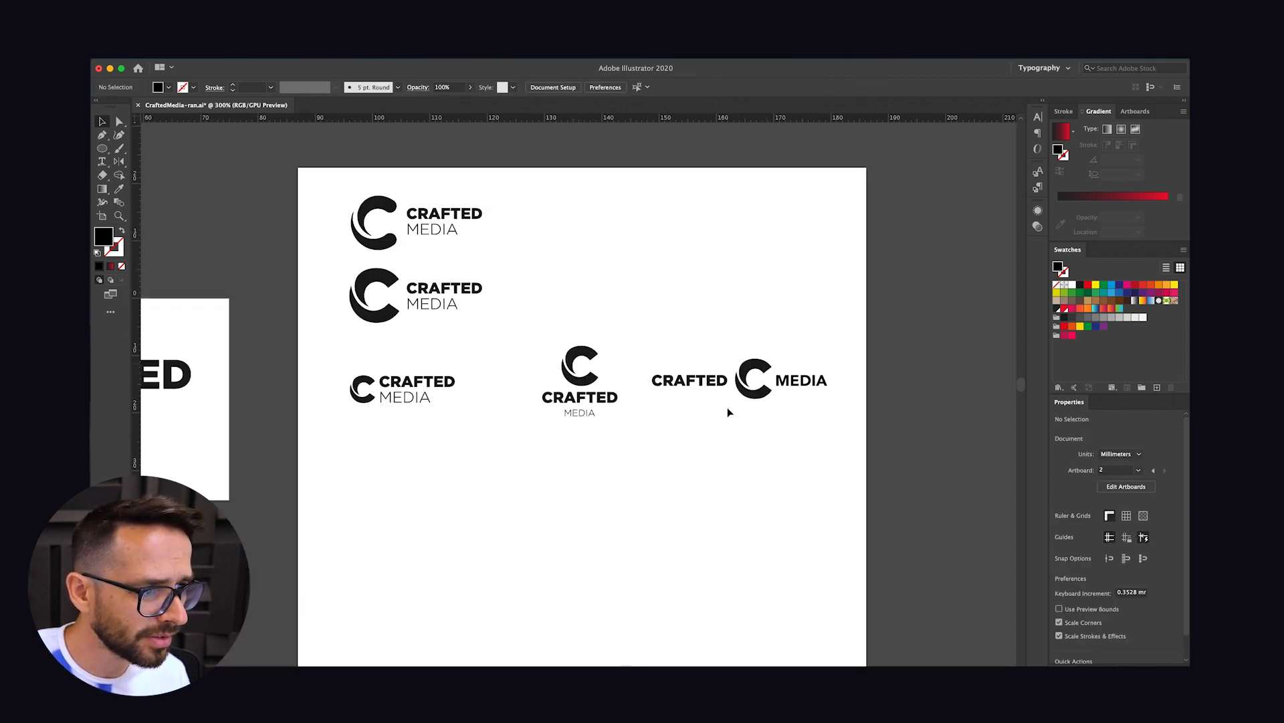
left_click_drag(624, 463, 711, 459)
left_click(673, 393)
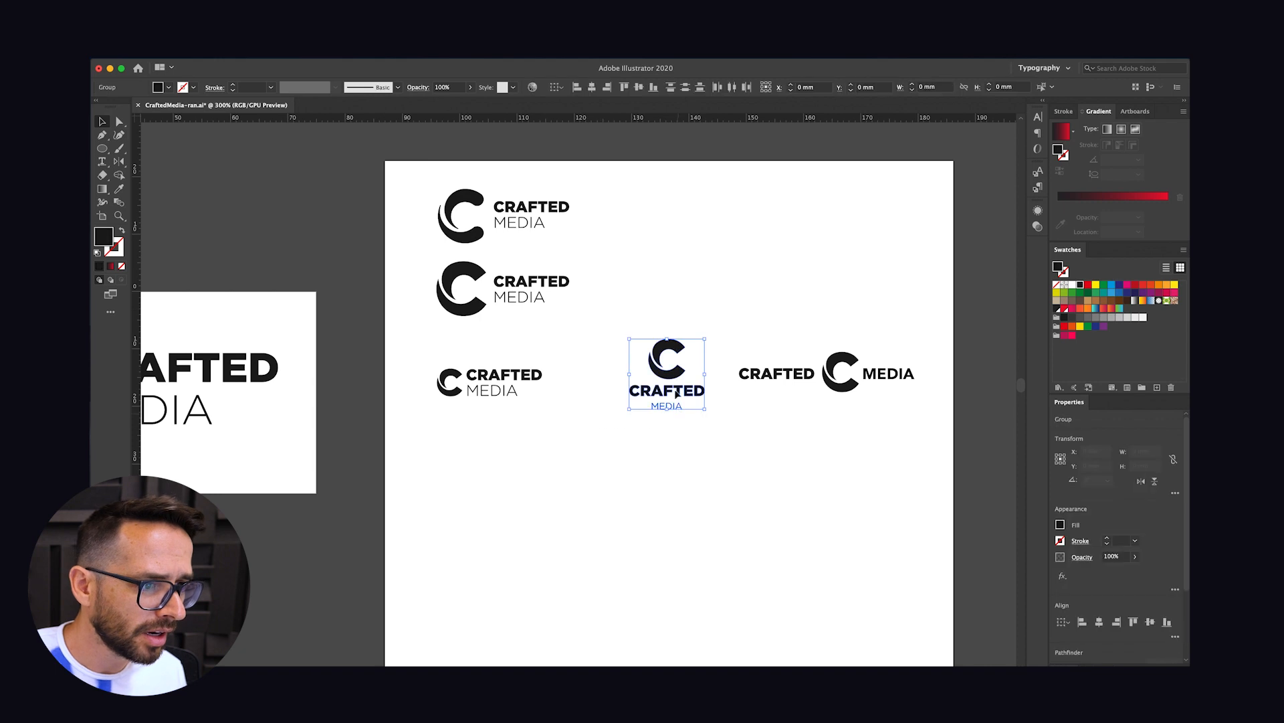
left_click_drag(673, 383, 657, 383)
Duplicate the small-icon horizontal logo straight down to start a new row beneath it
left_click(403, 351)
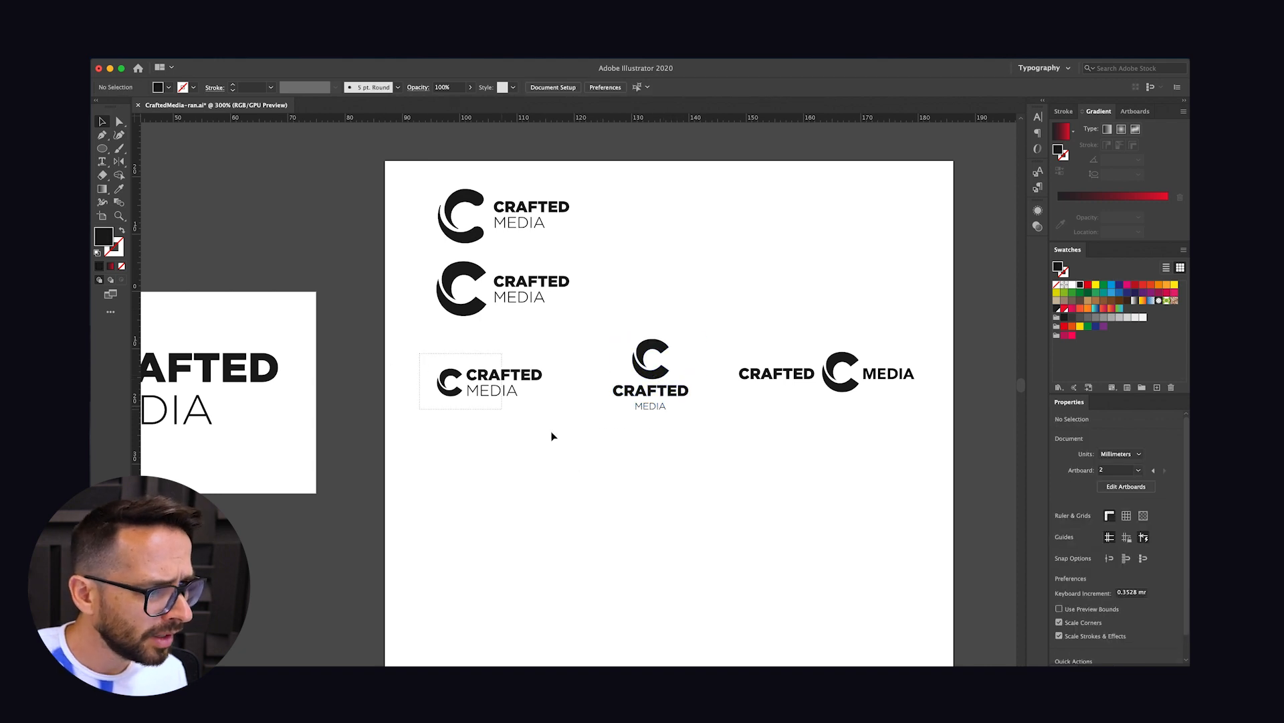
left_click(511, 390)
left_click_drag(512, 390, 470, 461)
left_click(542, 479)
Copy the small C icon on its own into the empty space below the stacked logo
left_click(498, 400)
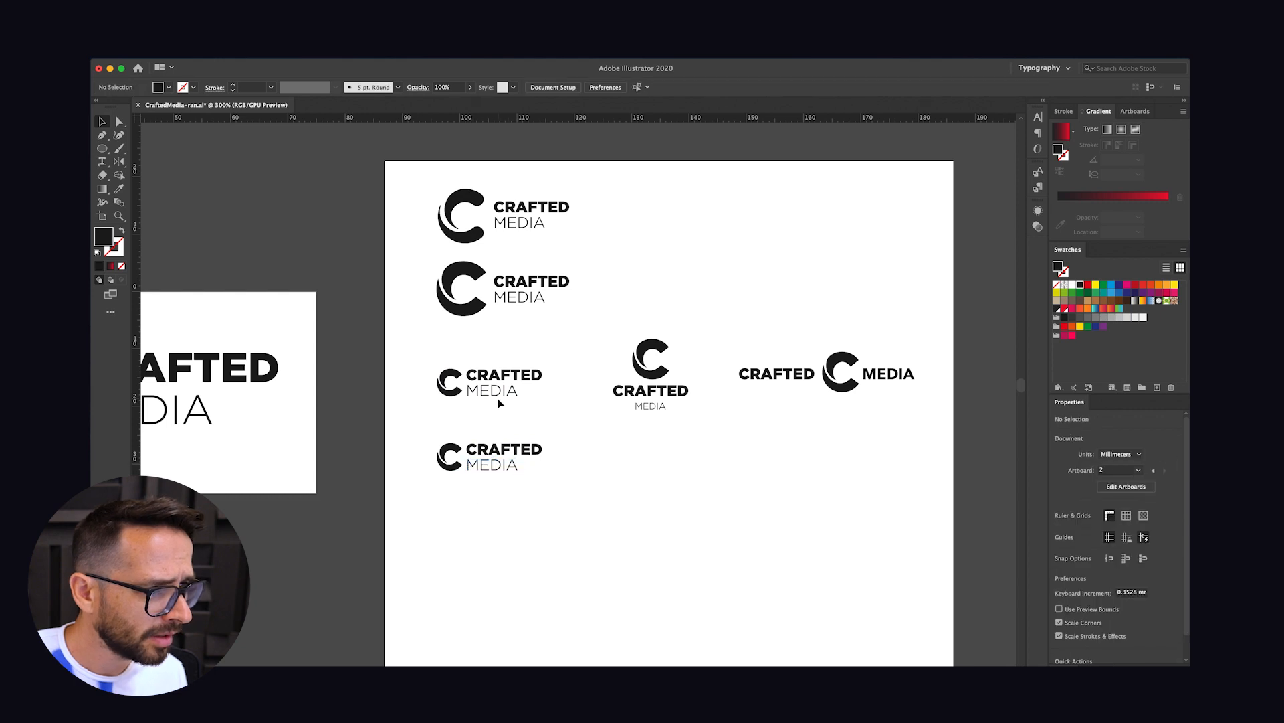
left_click_drag(450, 395, 643, 470)
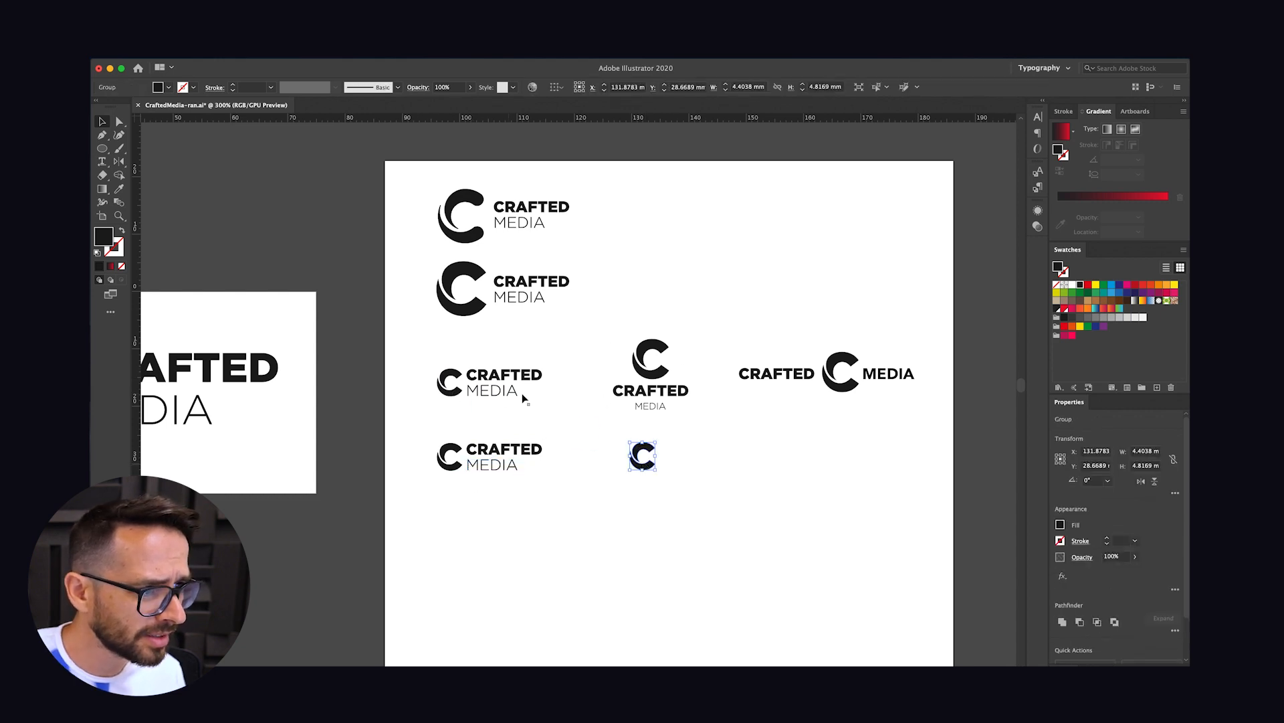
left_click(582, 374)
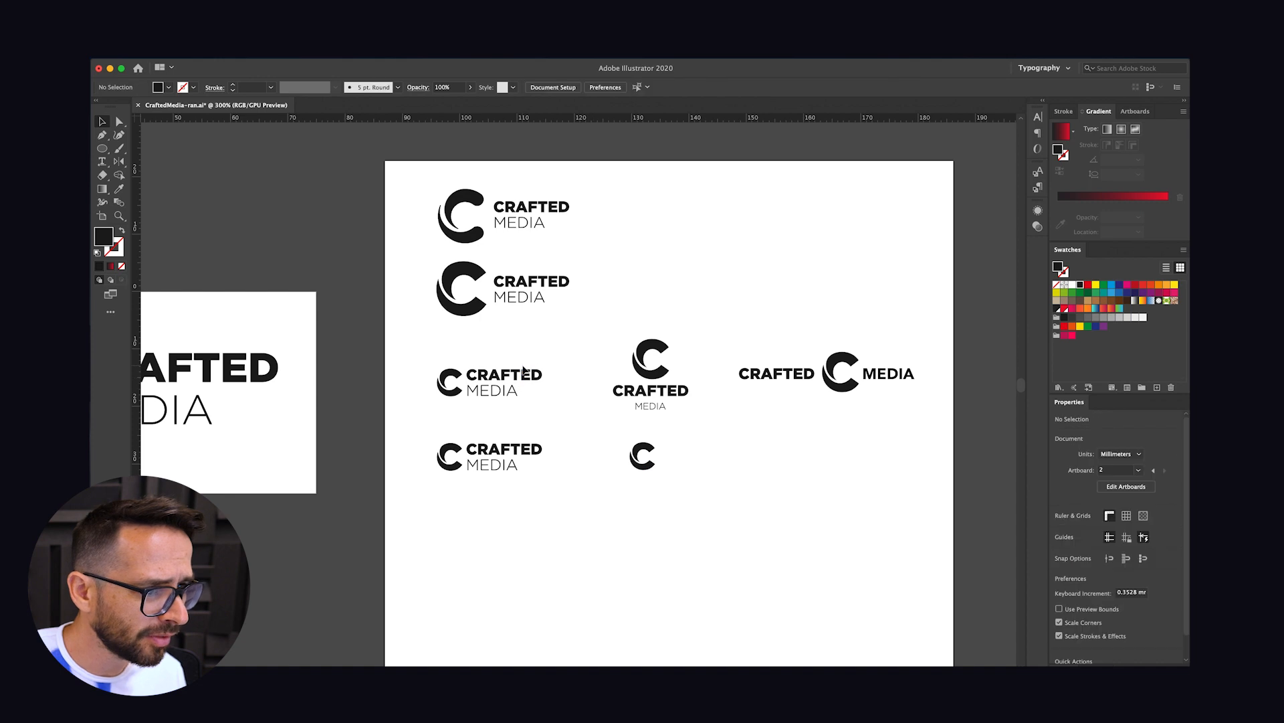
Copy the CRAFTED lettering without its C next to the copied icon and enlarge the remaining RAFTED letters
left_click(484, 377)
left_click_drag(484, 377, 666, 461)
key("super+equal")
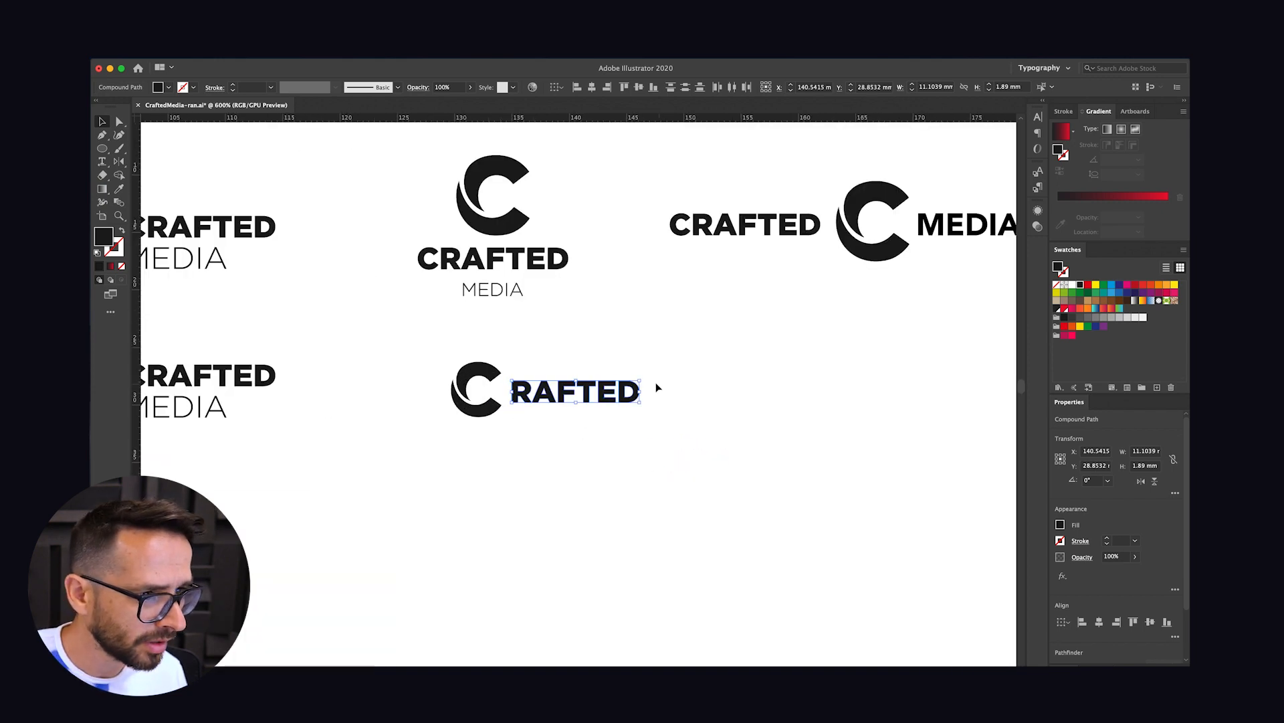
left_click_drag(645, 380, 703, 367)
Scale the copied C icon down to about 2.8 × 3.1 mm and set it tight against RAFTED as its first letter
left_click(495, 415)
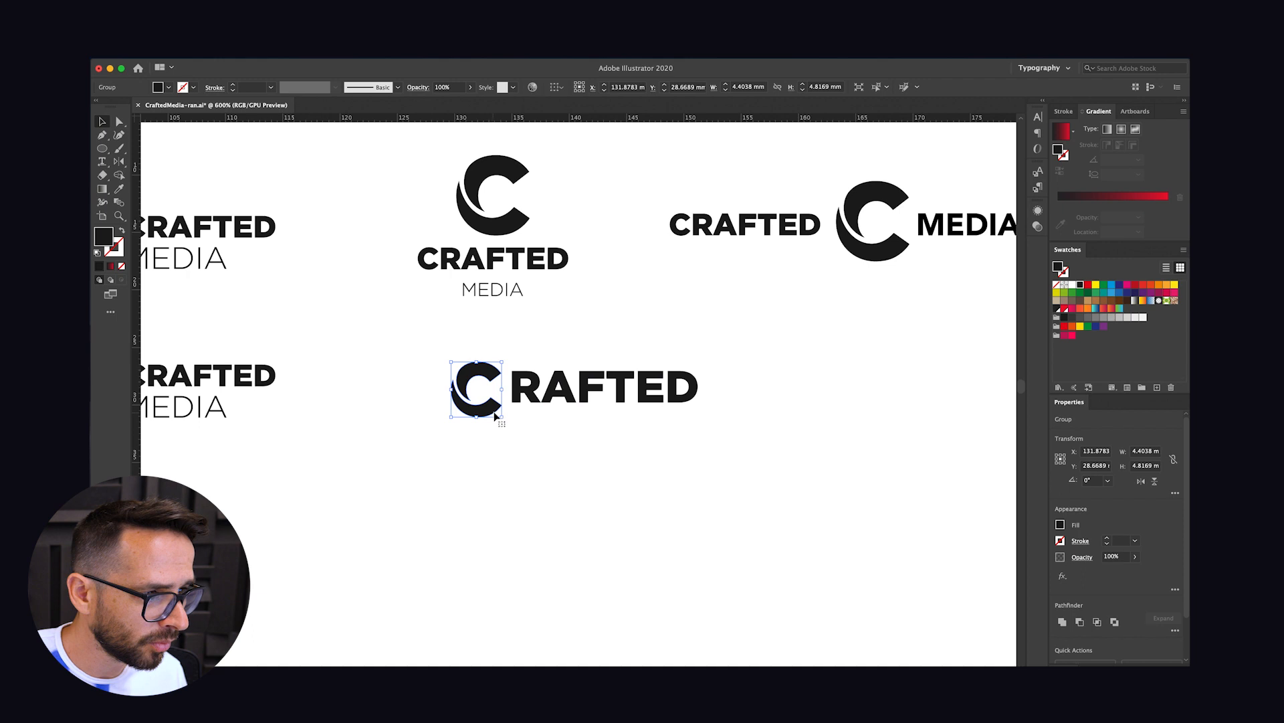
left_click_drag(501, 417, 488, 376)
left_click(551, 359)
key("Left")
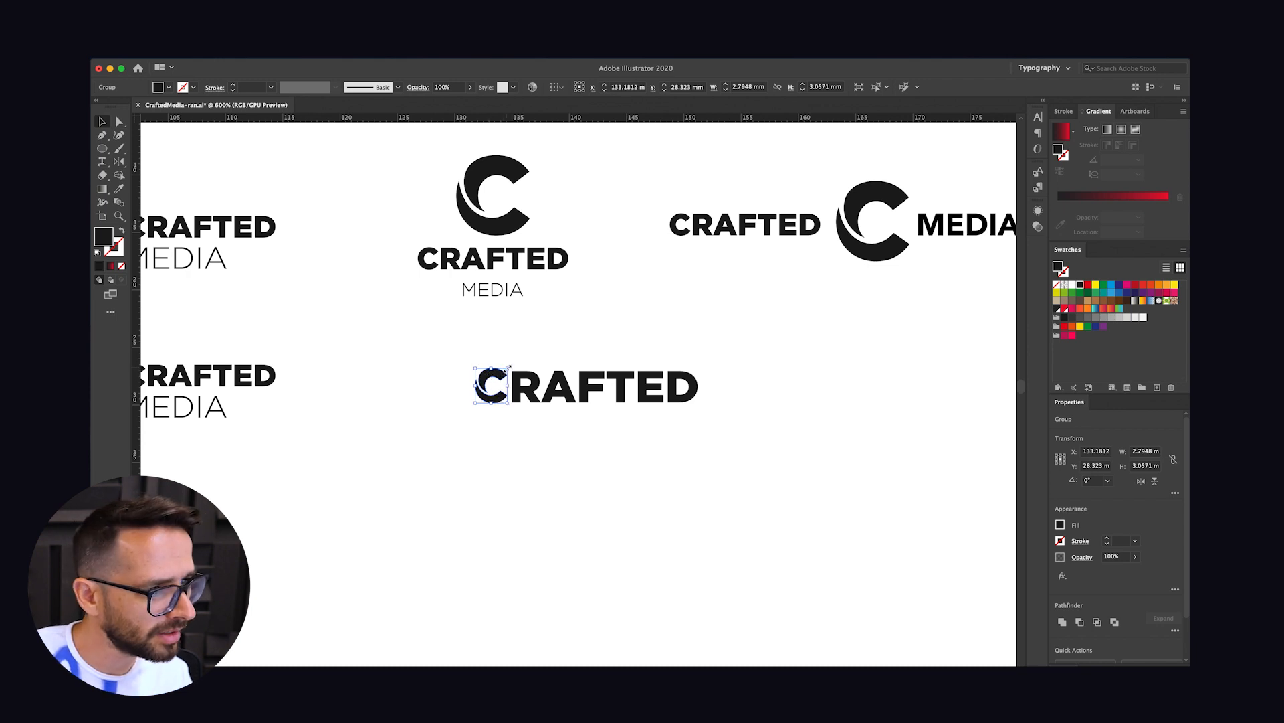
left_click(421, 371)
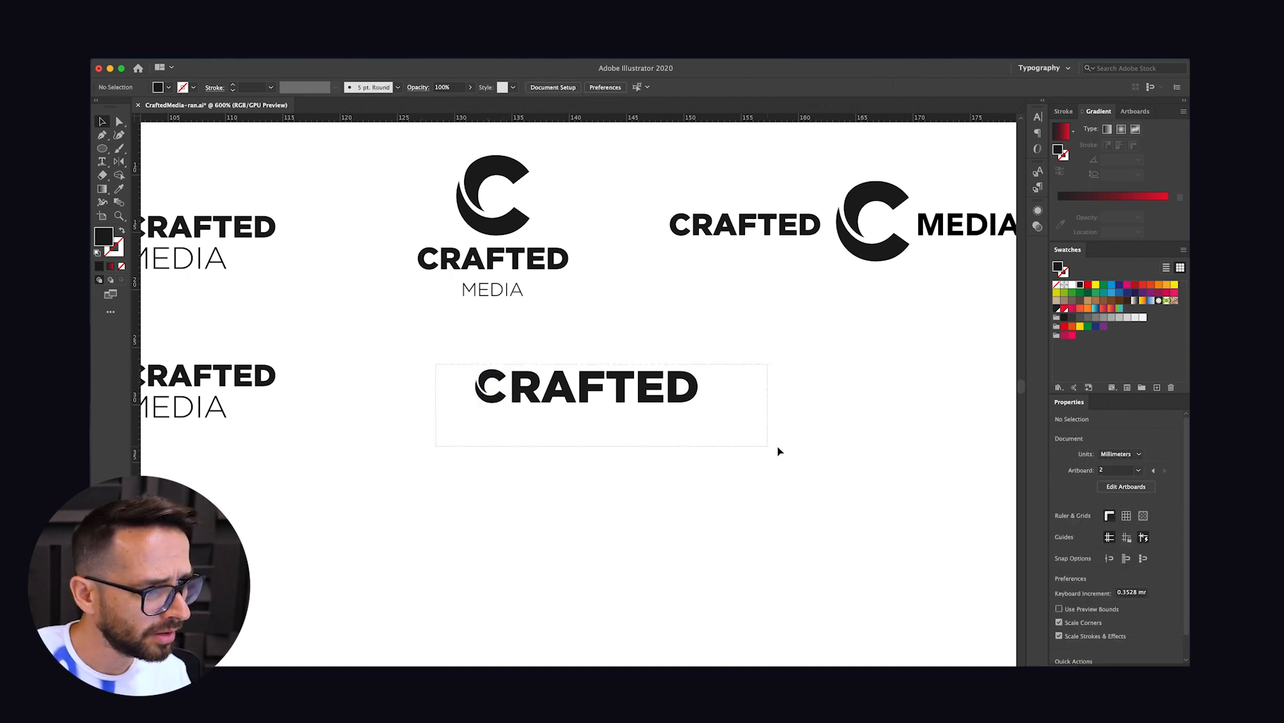
Move the CRAFTED wordmark with the icon as its C about 3 mm left and slightly down, in line with the row
key("super+minus")
key("super+minus")
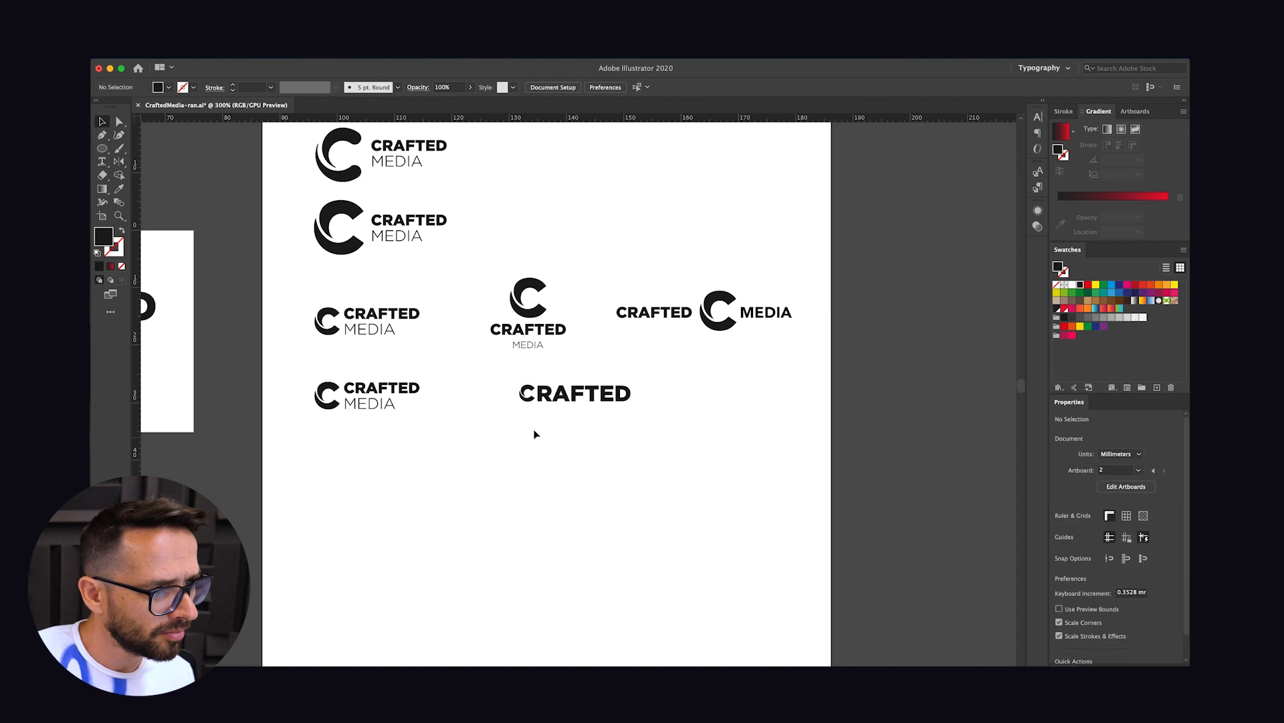
left_click_drag(482, 375, 568, 393)
left_click(568, 427)
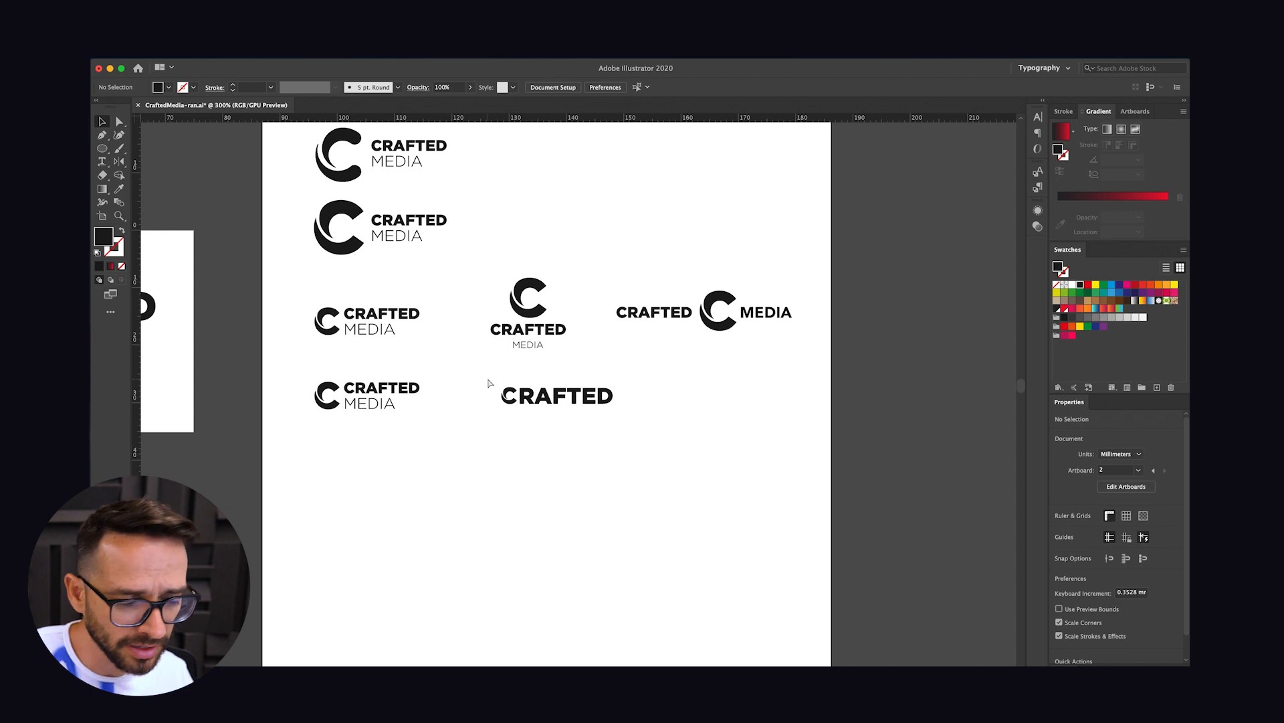
Copy the stacked logo's thin MEDIA below the icon-letter CRAFTED wordmark, enlarging it slightly and centring it
key("super+equal")
key("super+equal")
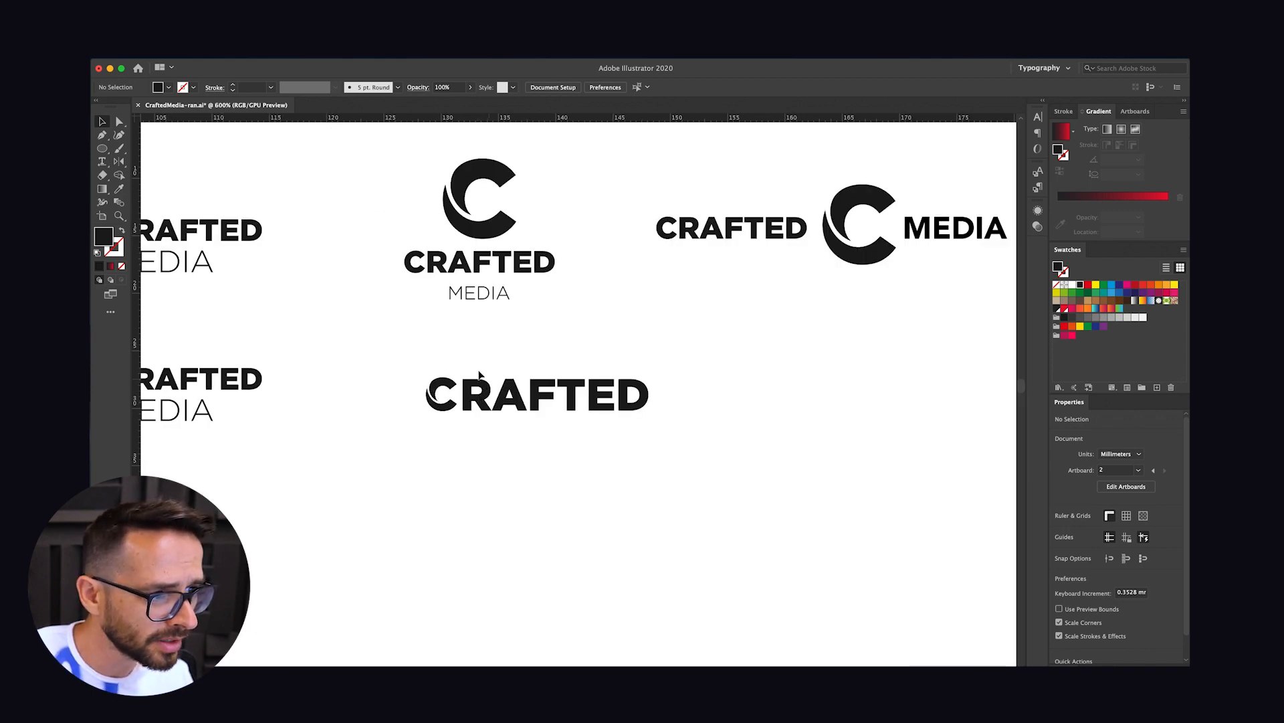
key("super+minus")
left_click_drag(426, 364, 478, 380)
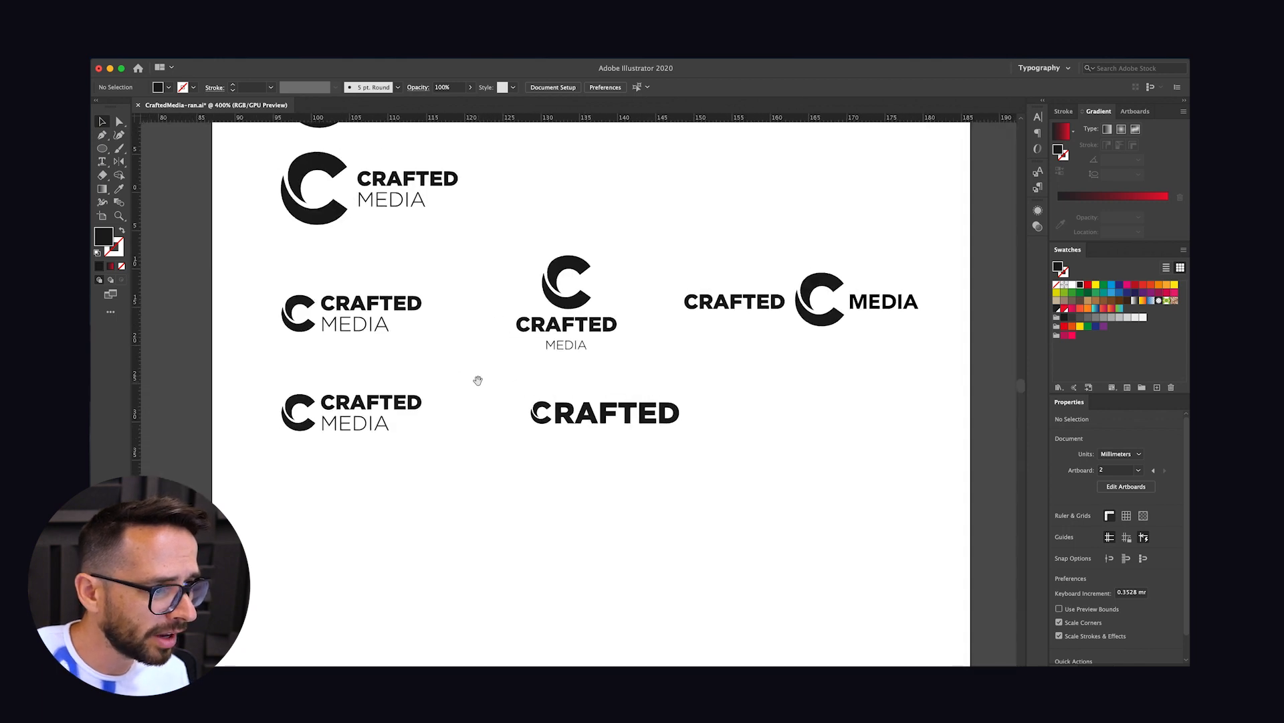
left_click_drag(556, 347, 605, 436)
left_click(637, 460)
Duplicate the lower small-icon horizontal logo into the empty area below the existing layouts
key("super+minus")
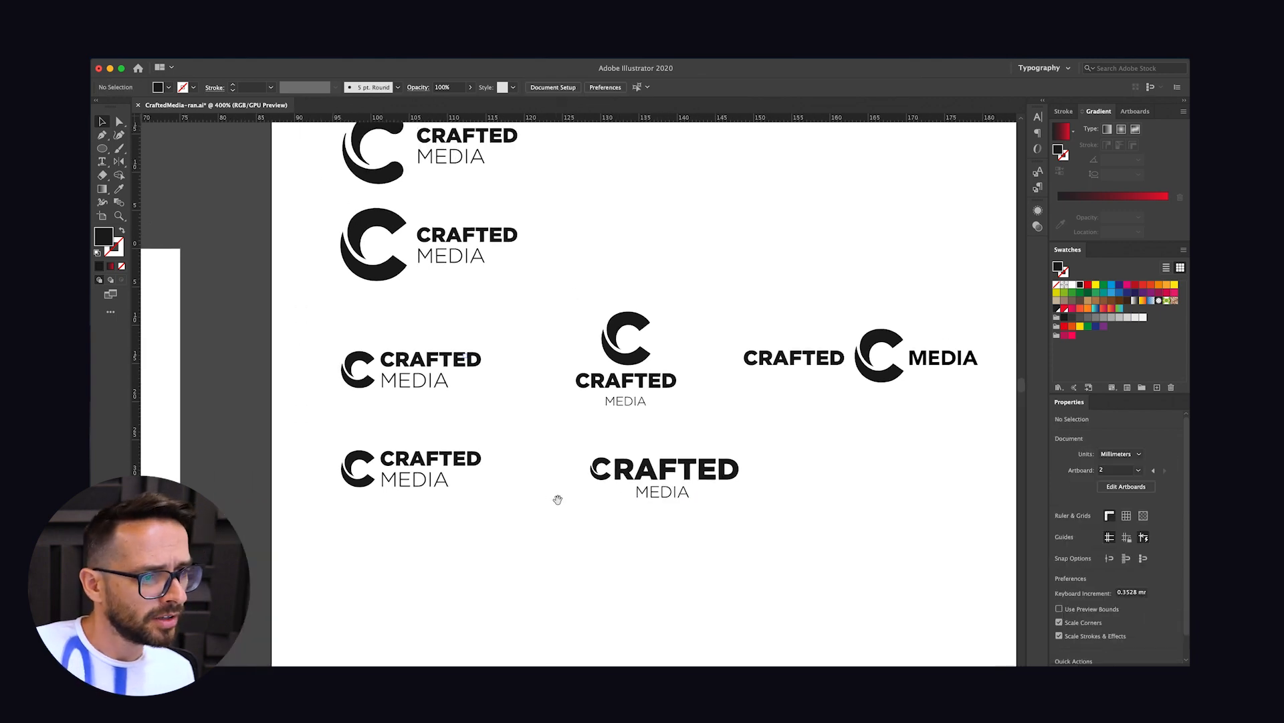
left_click_drag(558, 500, 603, 478)
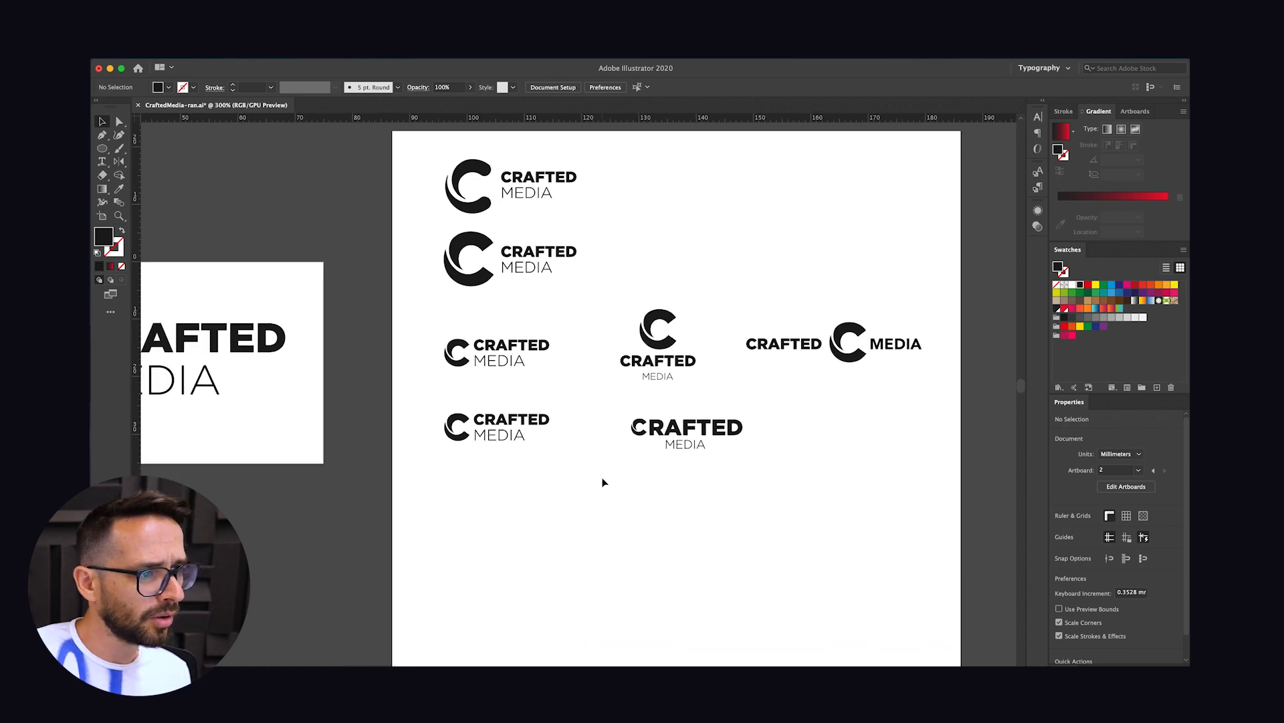
left_click_drag(564, 520, 584, 528)
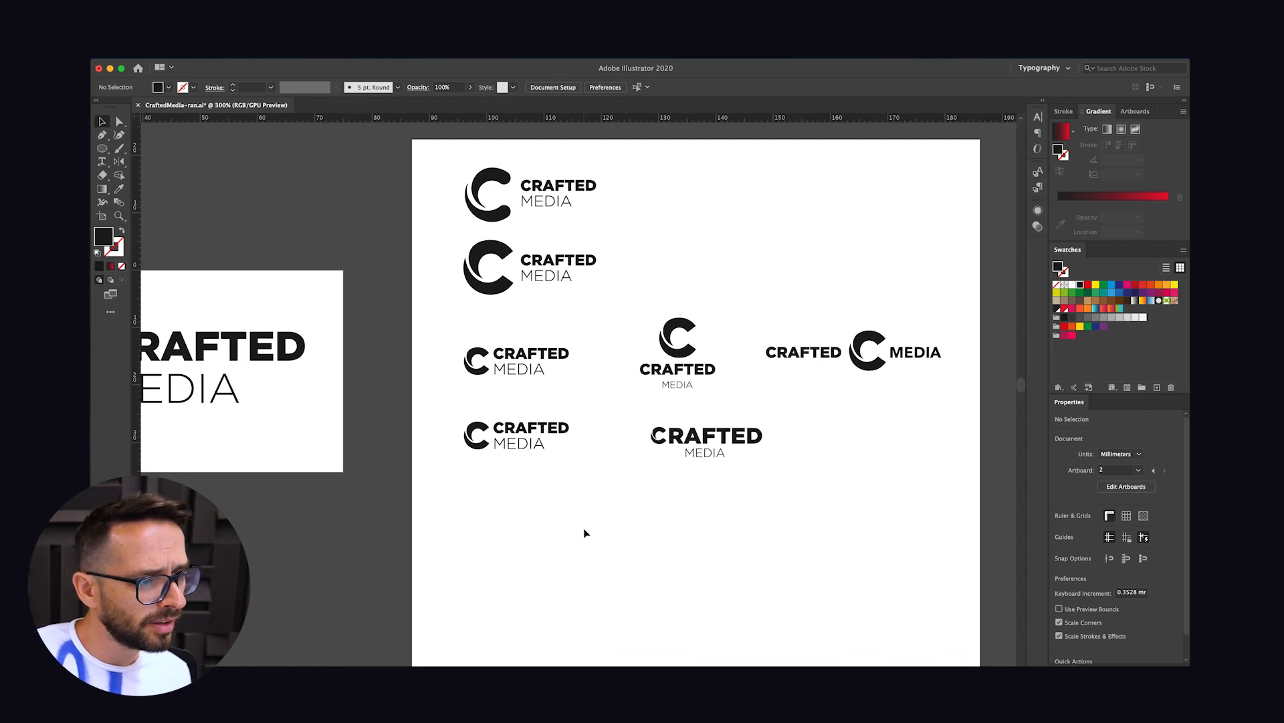
scroll(585, 501, "down", 2)
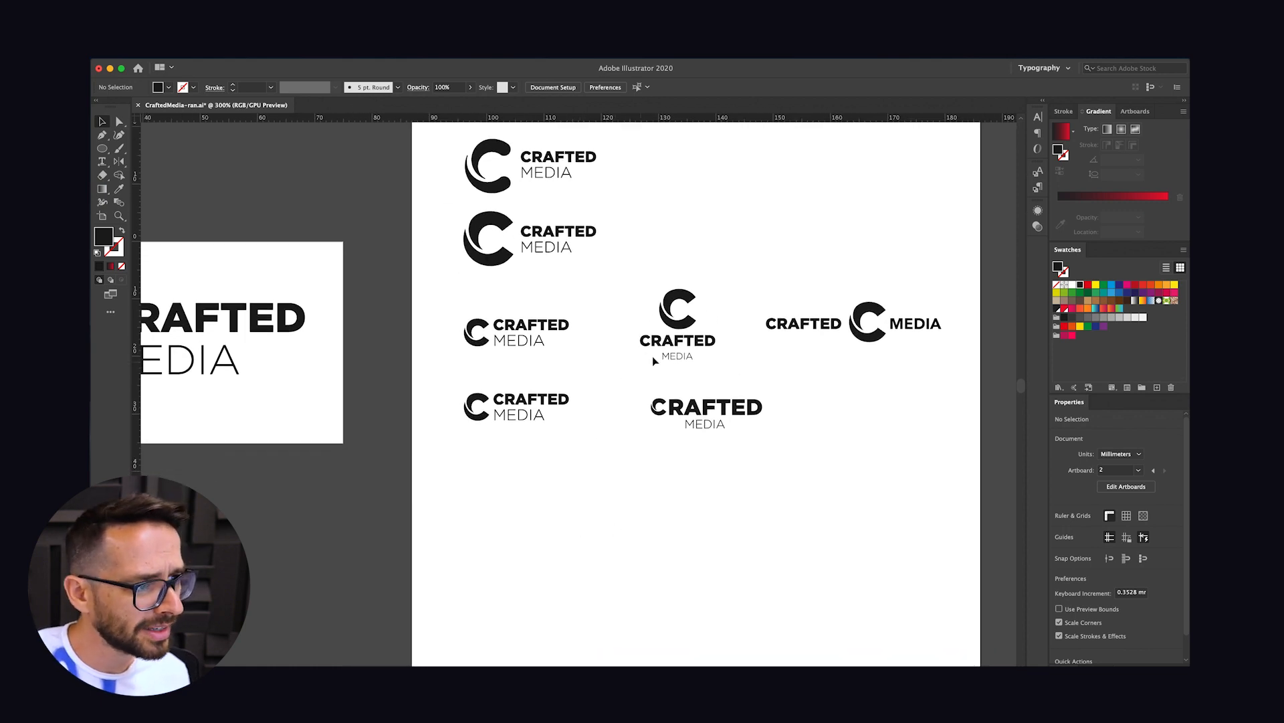
left_click_drag(455, 348, 564, 490)
left_click(539, 304)
left_click(619, 556)
left_click_drag(620, 556, 658, 528)
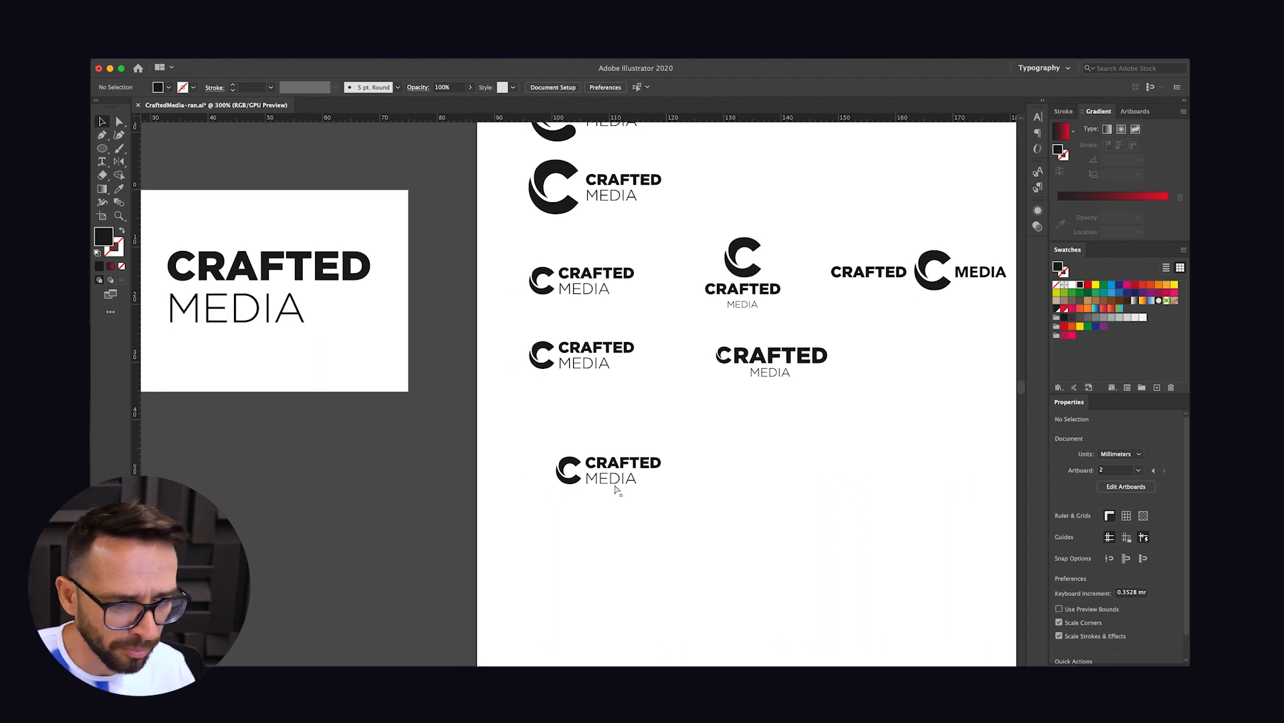
Select the CRAFTED MEDIA lettering of the new bottom logo copy, leaving its C icon unselected
key("super+equal")
key("super+equal")
left_click_drag(794, 600, 795, 600)
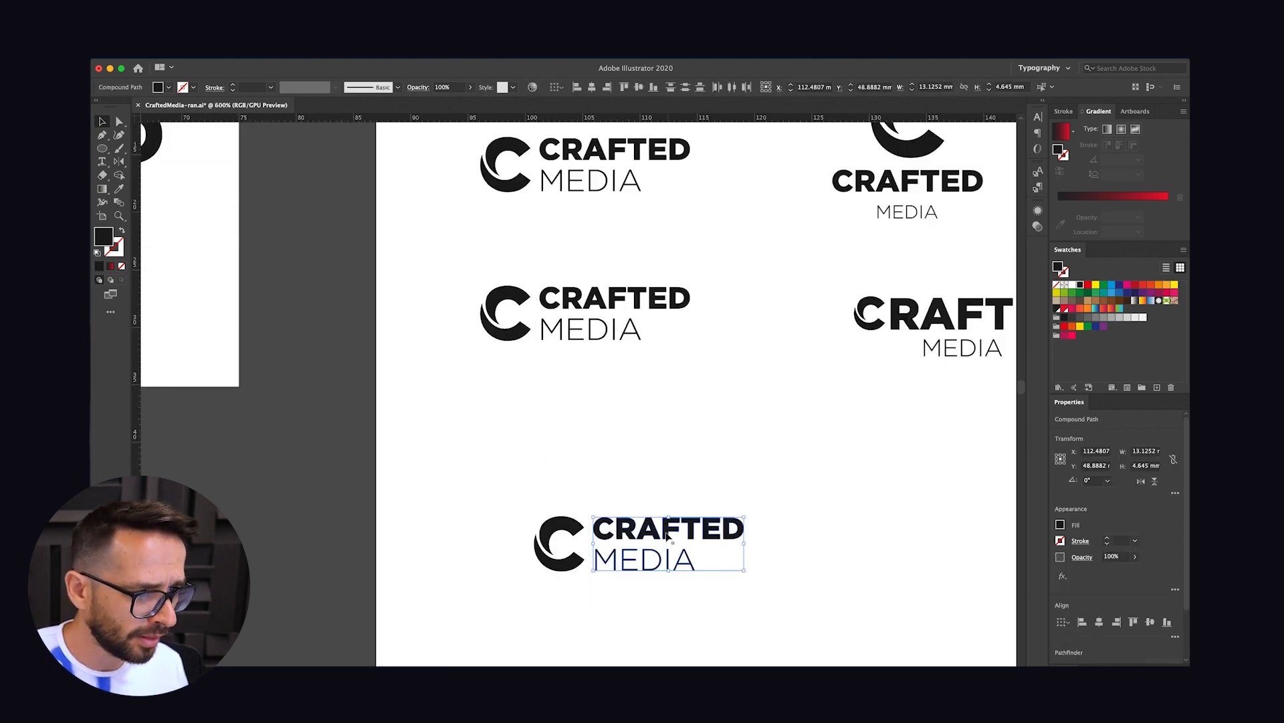